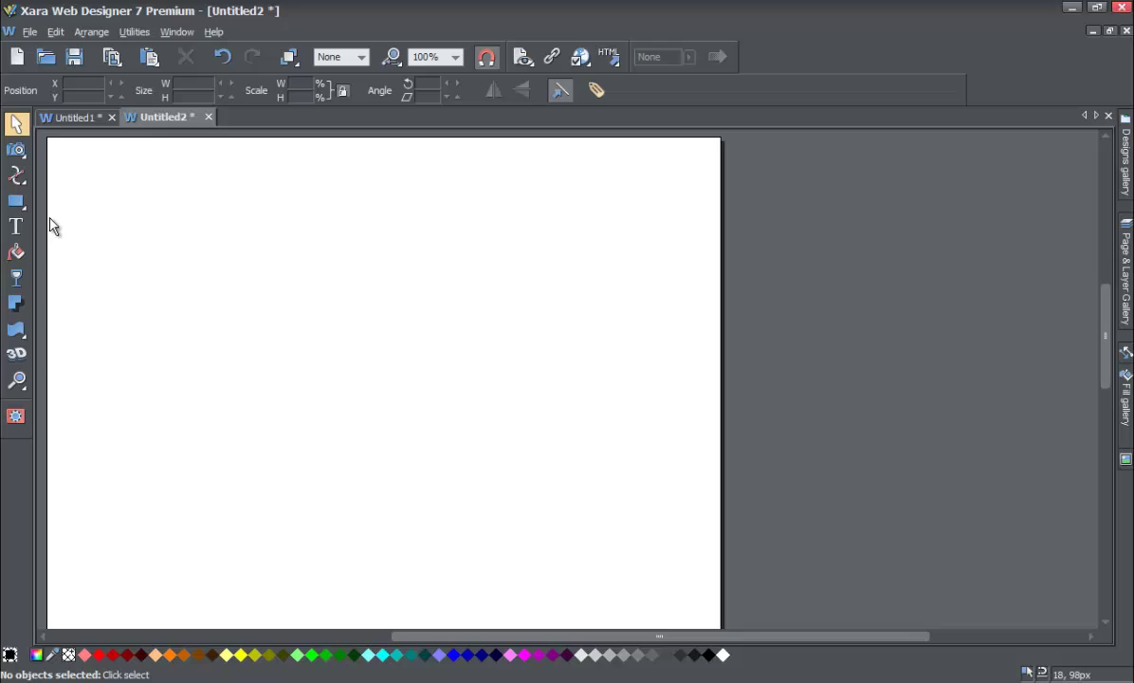
Reveal the Rectangle tool flyout with its Rectangle, Ellipse and Star shapes
{"action": "mouse_move", "coordinate": [20, 208]}
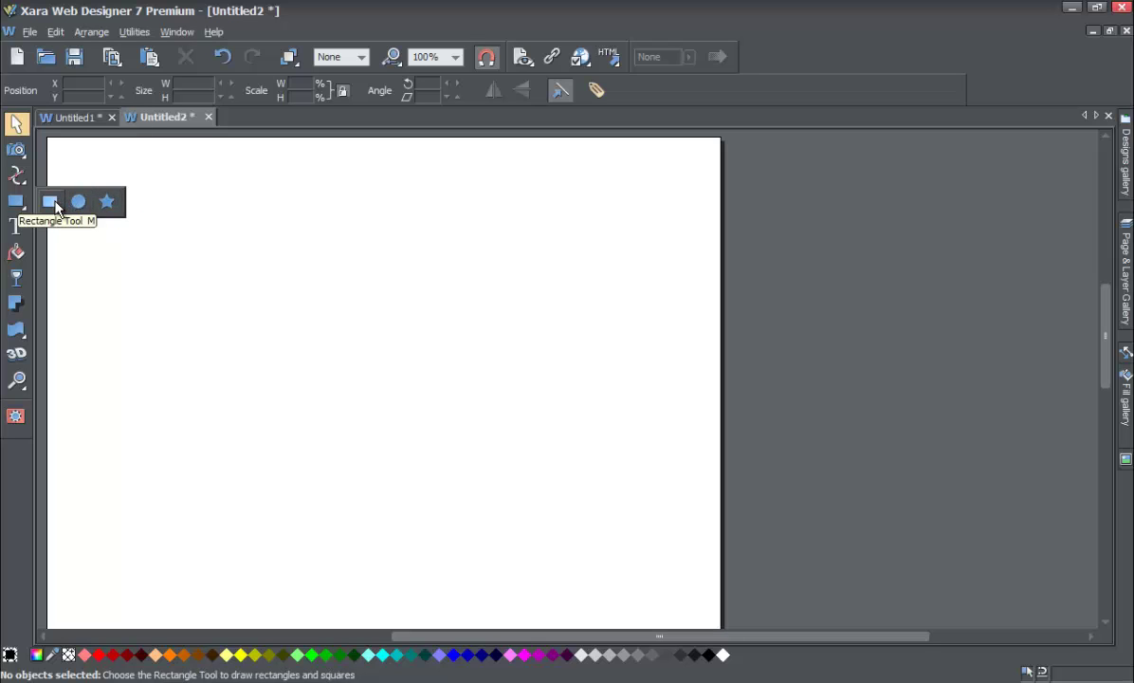
Draw a 174 by 143 px black rectangle near the page's top-left
{"action": "left_click", "coordinate": [54, 203]}
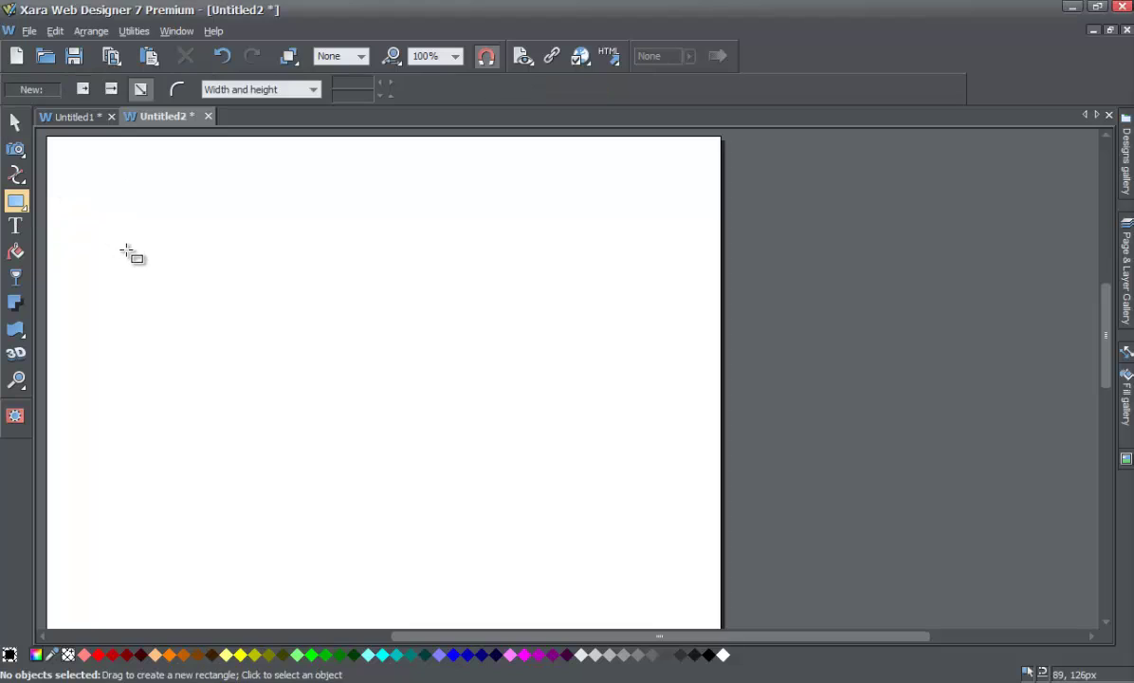
{"action": "left_click_drag", "start_coordinate": [136, 260], "coordinate": [291, 386]}
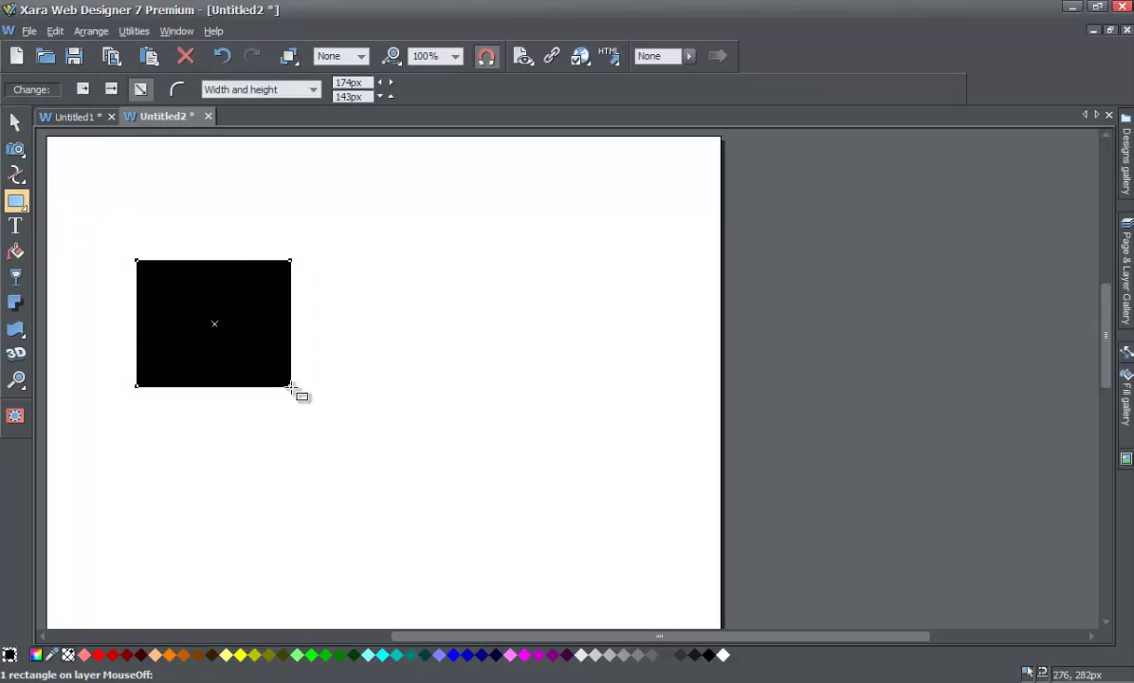
Select the black rectangle for shadowing and choose the wall shadow style
{"action": "left_click", "coordinate": [21, 302]}
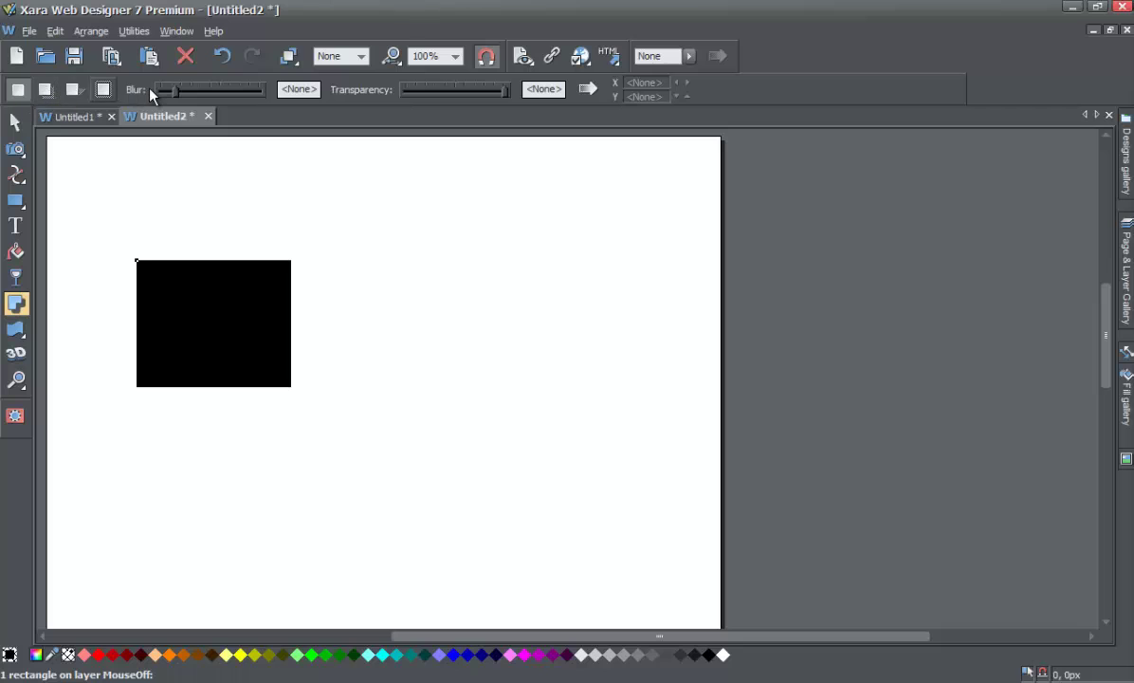
{"action": "left_click", "coordinate": [16, 122]}
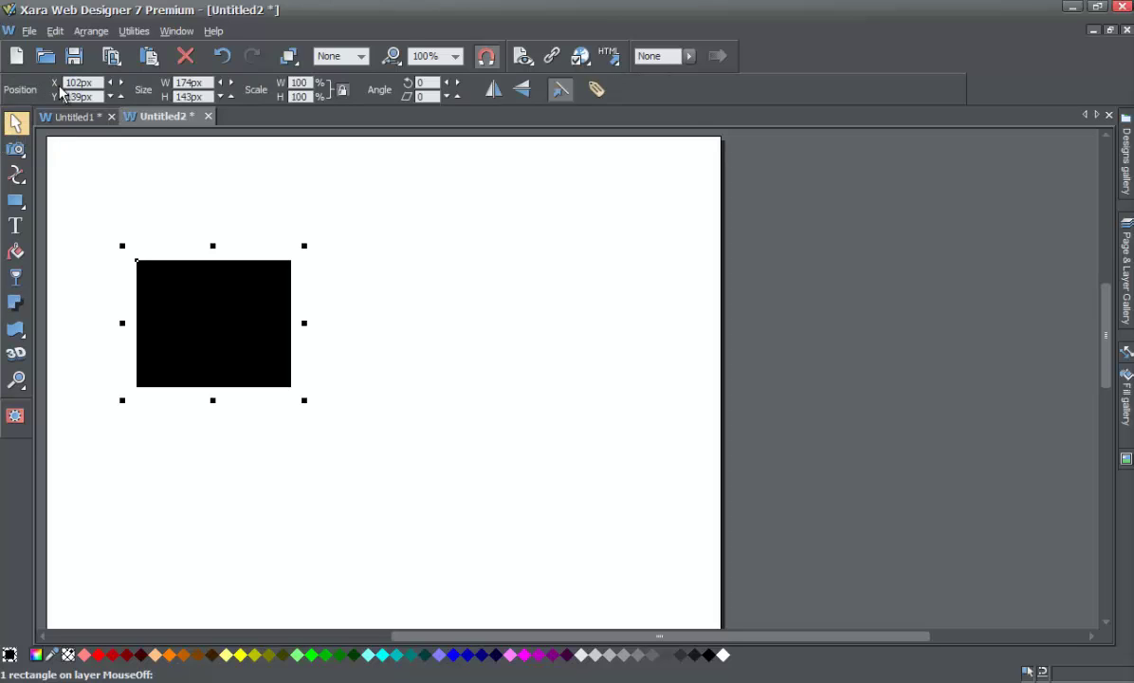
{"action": "left_click", "coordinate": [13, 303]}
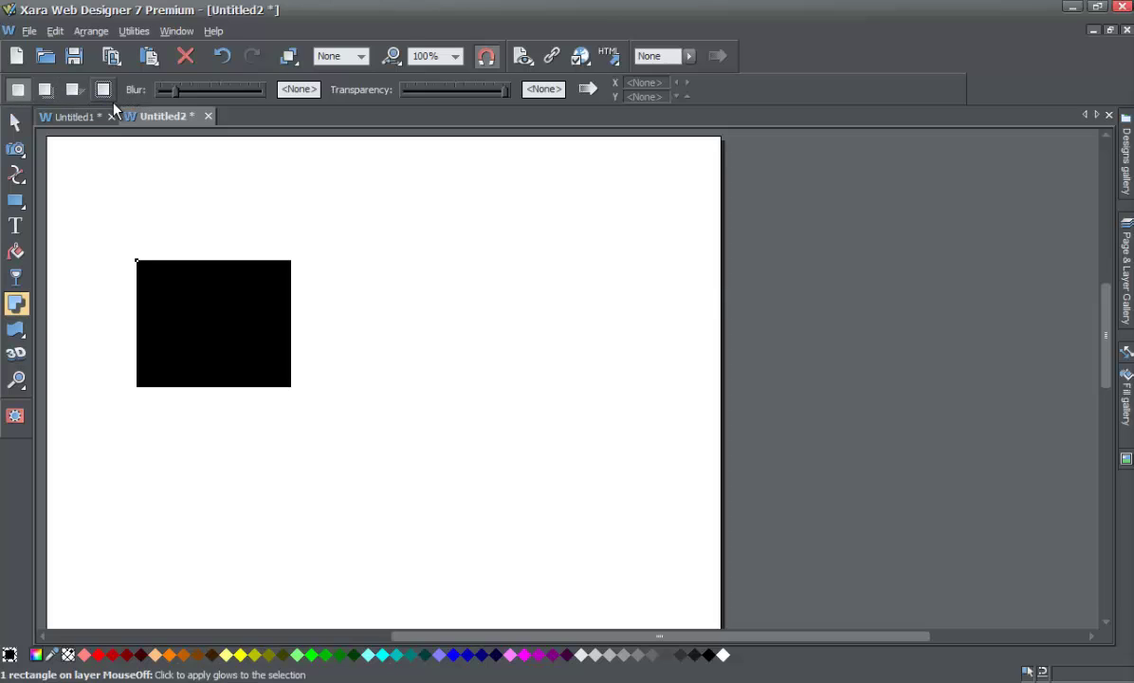
{"action": "left_click", "coordinate": [45, 91]}
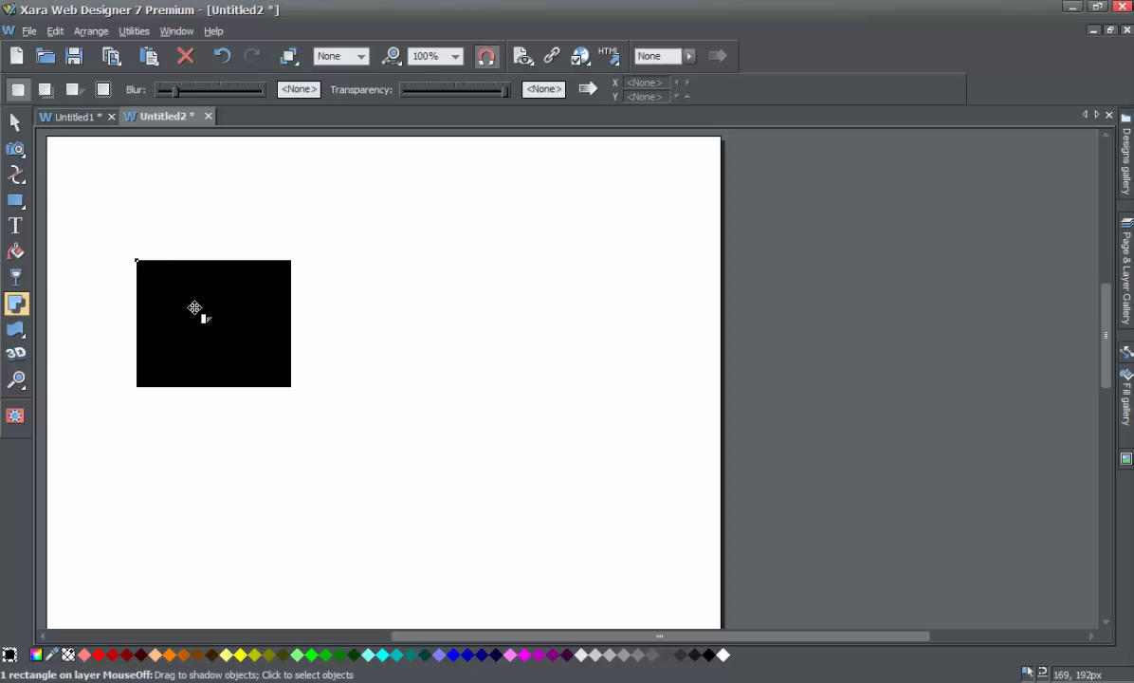
Reapply the wall shadow and offset it lower-right to about X 12px, Y 11px
{"action": "left_click_drag", "start_coordinate": [192, 308], "coordinate": [219, 320]}
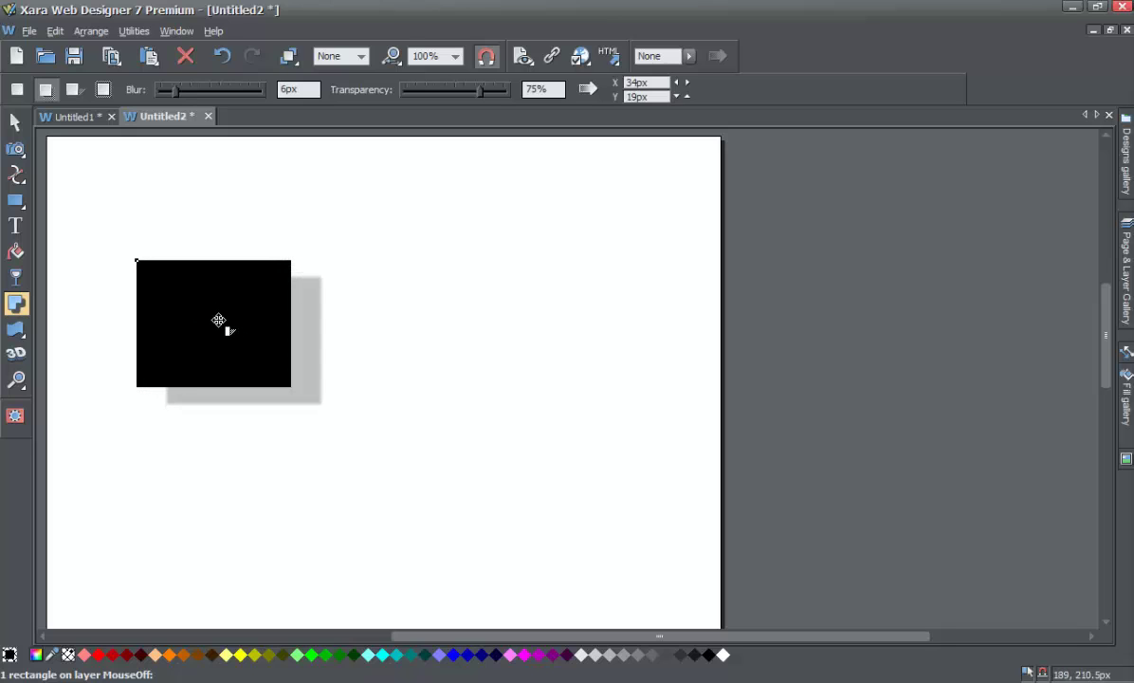
{"action": "left_click", "coordinate": [224, 56]}
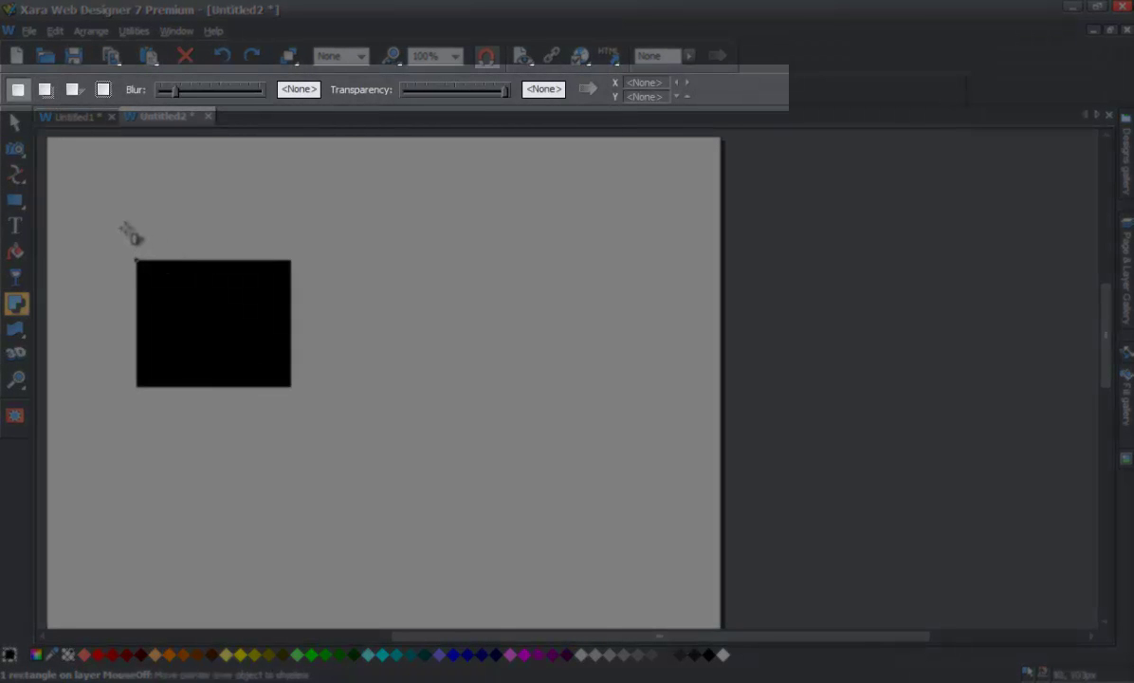
{"action": "left_click", "coordinate": [47, 96]}
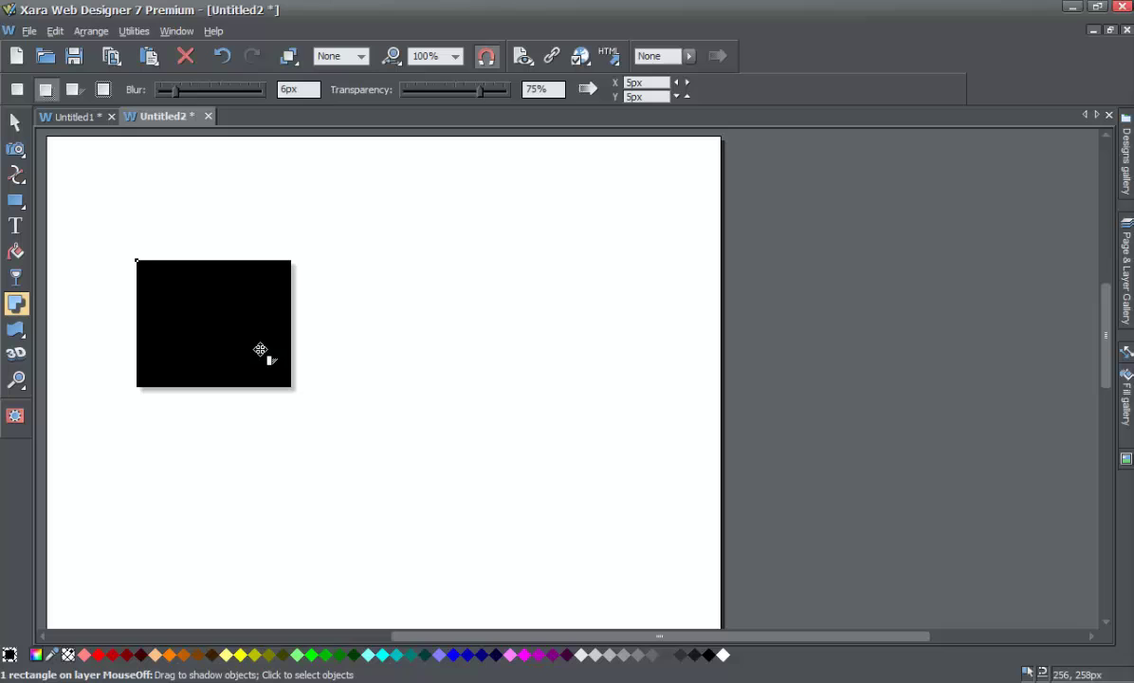
{"action": "mouse_move", "coordinate": [228, 330]}
{"action": "left_mouse_down"}
{"action": "mouse_move", "coordinate": [291, 375]}
{"action": "mouse_move", "coordinate": [246, 332]}
{"action": "mouse_move", "coordinate": [273, 349]}
{"action": "mouse_move", "coordinate": [228, 337]}
{"action": "mouse_move", "coordinate": [231, 326]}
{"action": "mouse_move", "coordinate": [361, 328]}
{"action": "mouse_move", "coordinate": [177, 316]}
{"action": "mouse_move", "coordinate": [248, 256]}
{"action": "mouse_move", "coordinate": [238, 399]}
{"action": "mouse_move", "coordinate": [314, 390]}
{"action": "mouse_move", "coordinate": [299, 256]}
{"action": "mouse_move", "coordinate": [301, 266]}
{"action": "mouse_move", "coordinate": [164, 257]}
{"action": "mouse_move", "coordinate": [162, 388]}
{"action": "mouse_move", "coordinate": [189, 302]}
{"action": "mouse_move", "coordinate": [256, 337]}
{"action": "mouse_move", "coordinate": [245, 333]}
{"action": "left_mouse_up"}
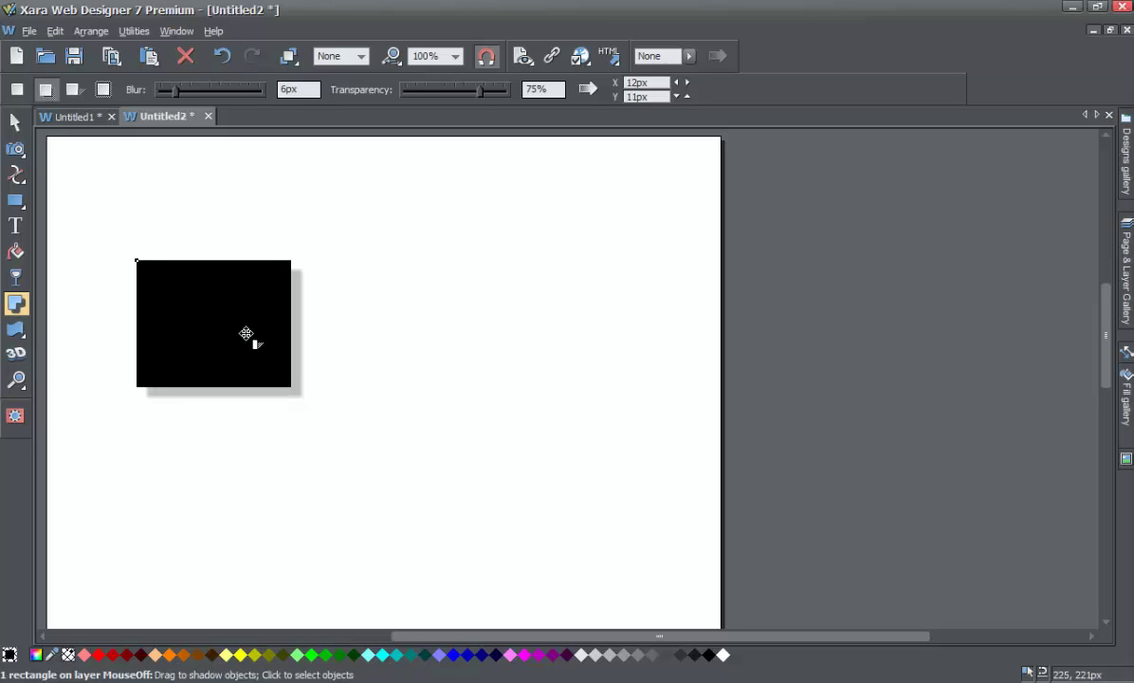
Switch to a floor shadow and tilt it to slant back from the rectangle's right
{"action": "left_click", "coordinate": [74, 90]}
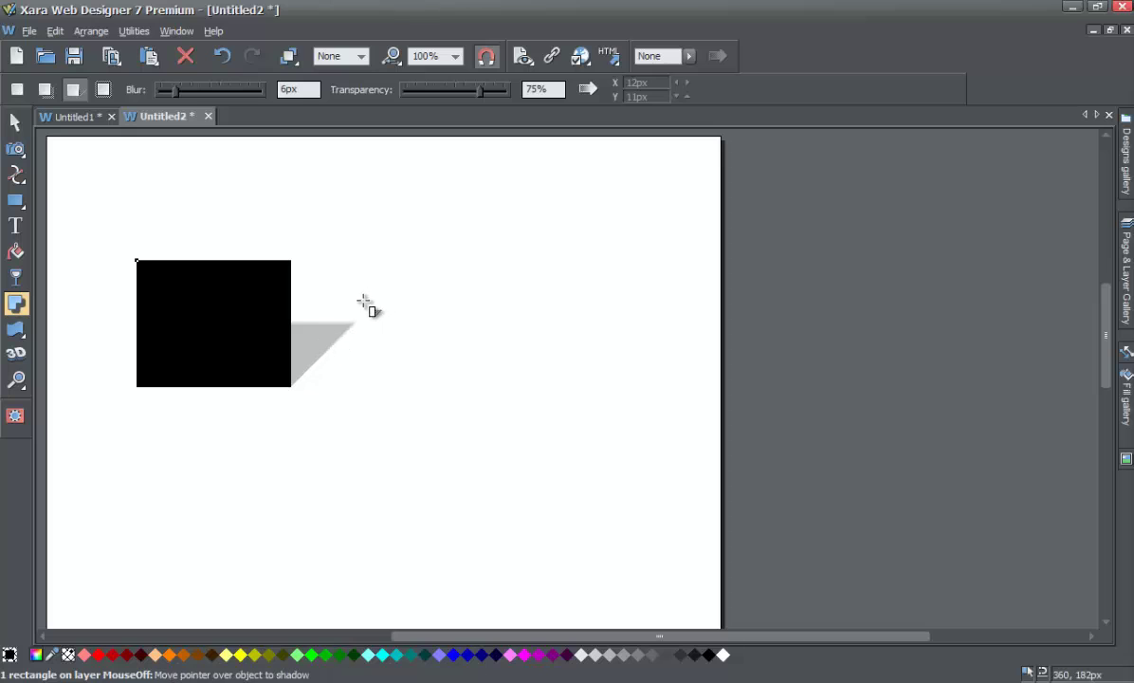
{"action": "left_click_drag", "start_coordinate": [311, 342], "coordinate": [228, 350]}
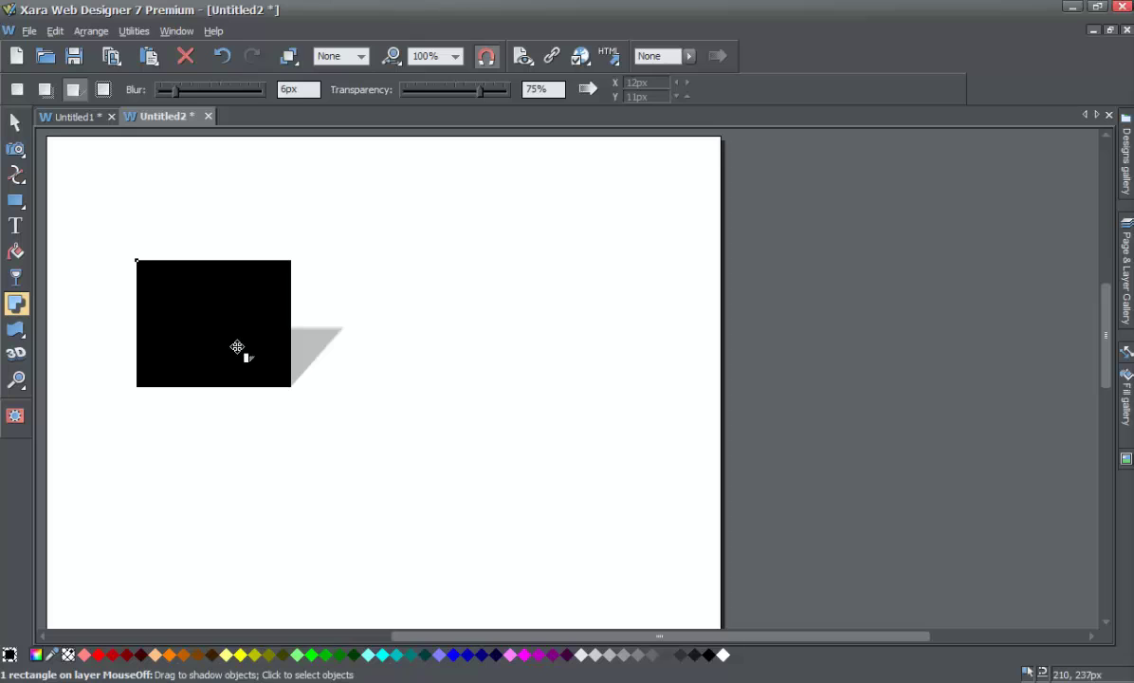
{"action": "mouse_move", "coordinate": [302, 349]}
{"action": "left_mouse_down"}
{"action": "mouse_move", "coordinate": [230, 329]}
{"action": "mouse_move", "coordinate": [307, 337]}
{"action": "mouse_move", "coordinate": [269, 271]}
{"action": "mouse_move", "coordinate": [211, 318]}
{"action": "mouse_move", "coordinate": [286, 337]}
{"action": "left_mouse_up"}
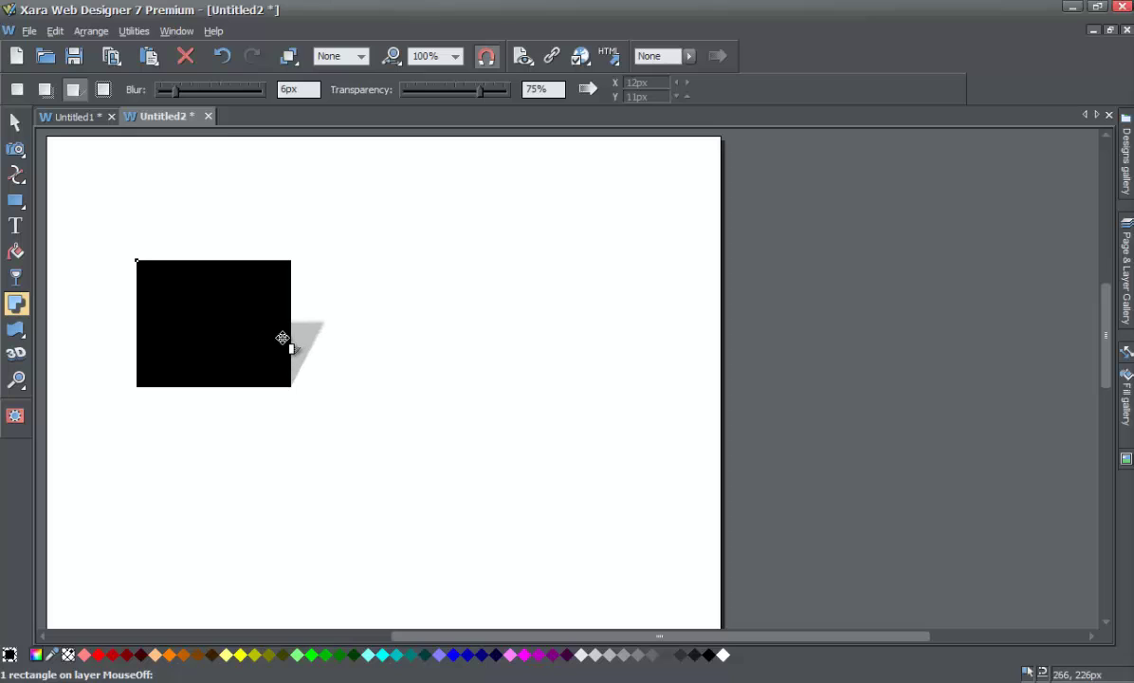
Turn the shadow into a glow and widen it into a soft grey border
{"action": "left_click", "coordinate": [103, 90]}
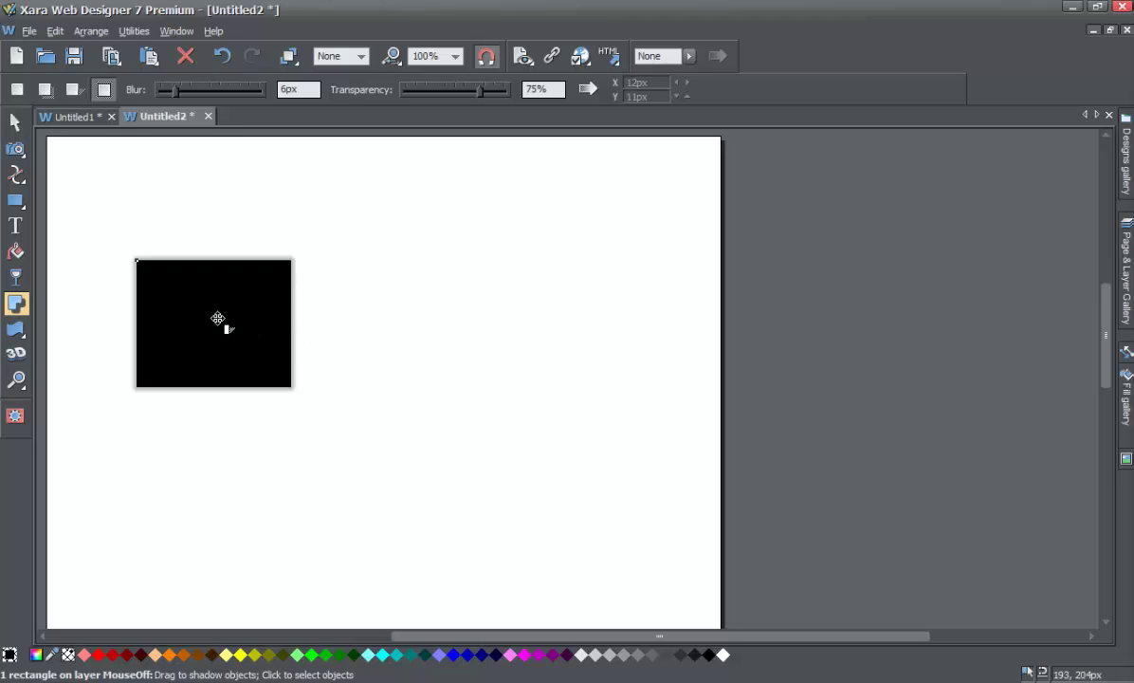
{"action": "left_click_drag", "start_coordinate": [217, 317], "coordinate": [243, 318]}
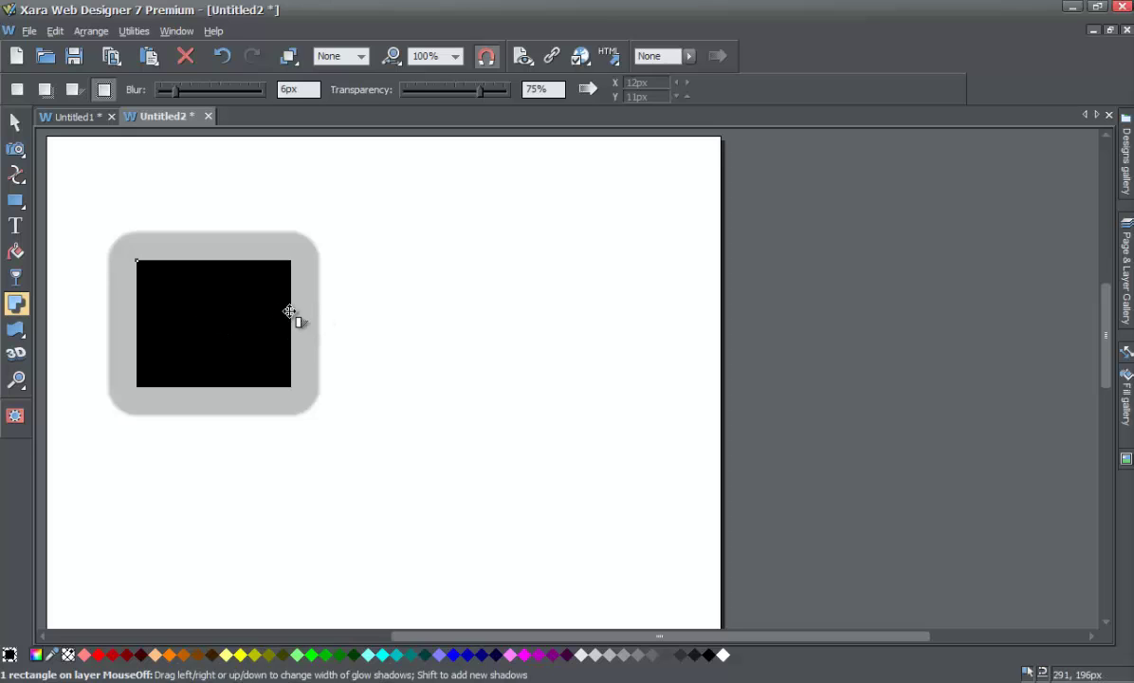
{"action": "left_click_drag", "start_coordinate": [284, 315], "coordinate": [253, 314]}
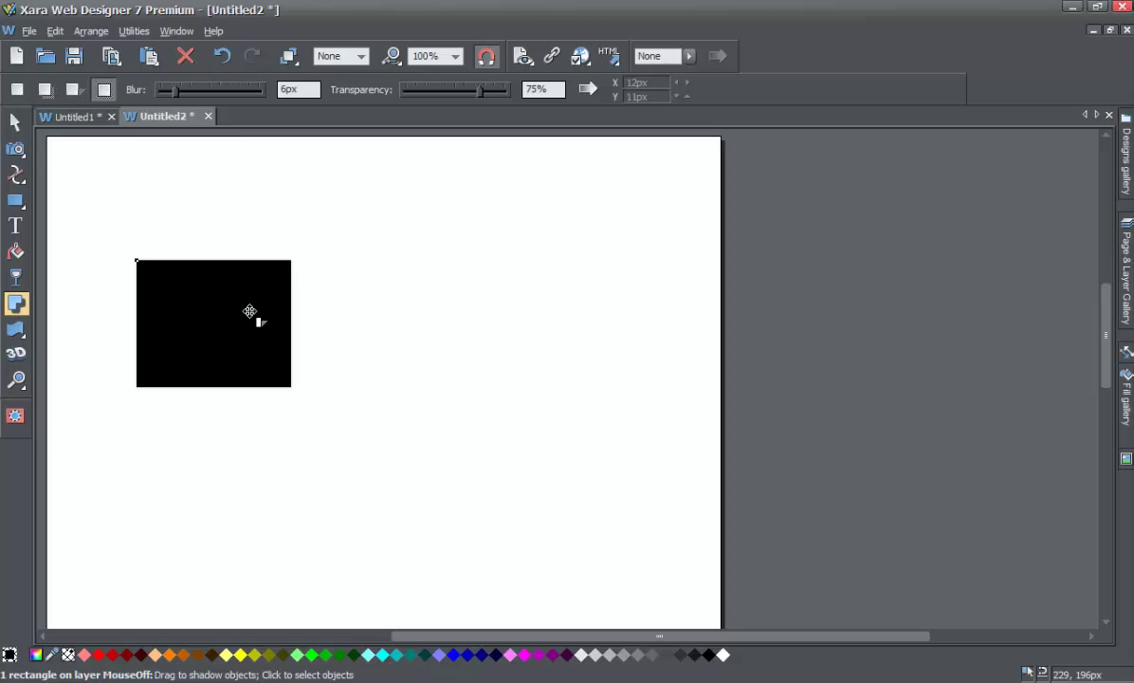
{"action": "mouse_move", "coordinate": [255, 312]}
{"action": "left_mouse_down"}
{"action": "mouse_move", "coordinate": [289, 315]}
{"action": "mouse_move", "coordinate": [255, 312]}
{"action": "left_mouse_up"}
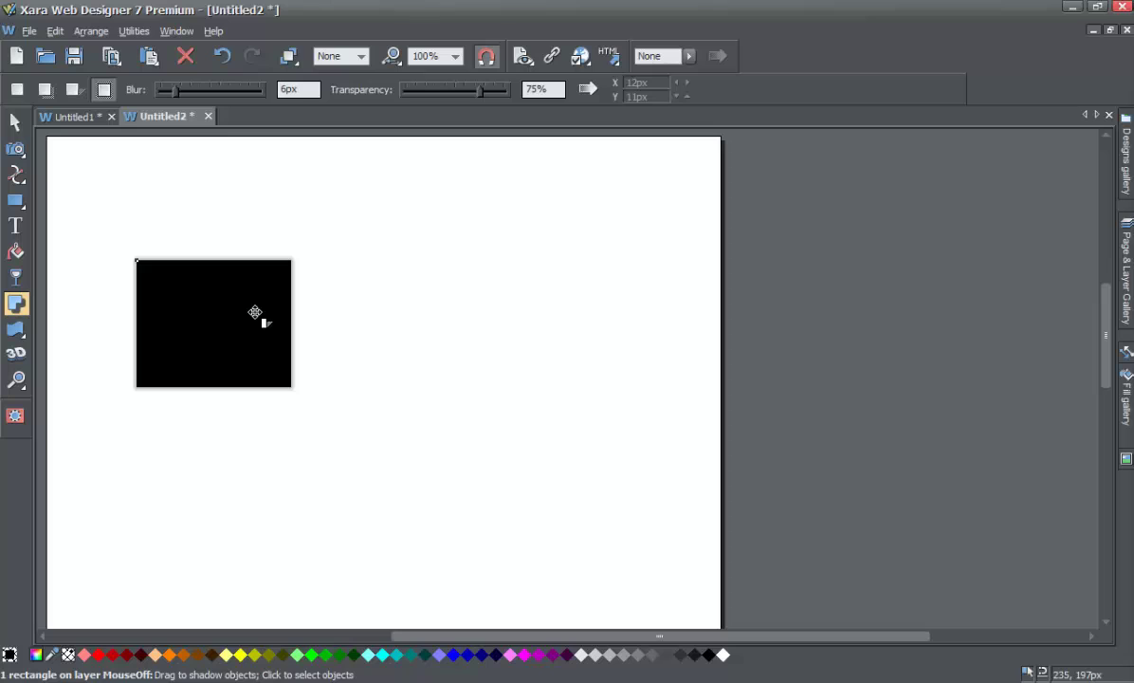
{"action": "left_click_drag", "start_coordinate": [256, 312], "coordinate": [265, 313]}
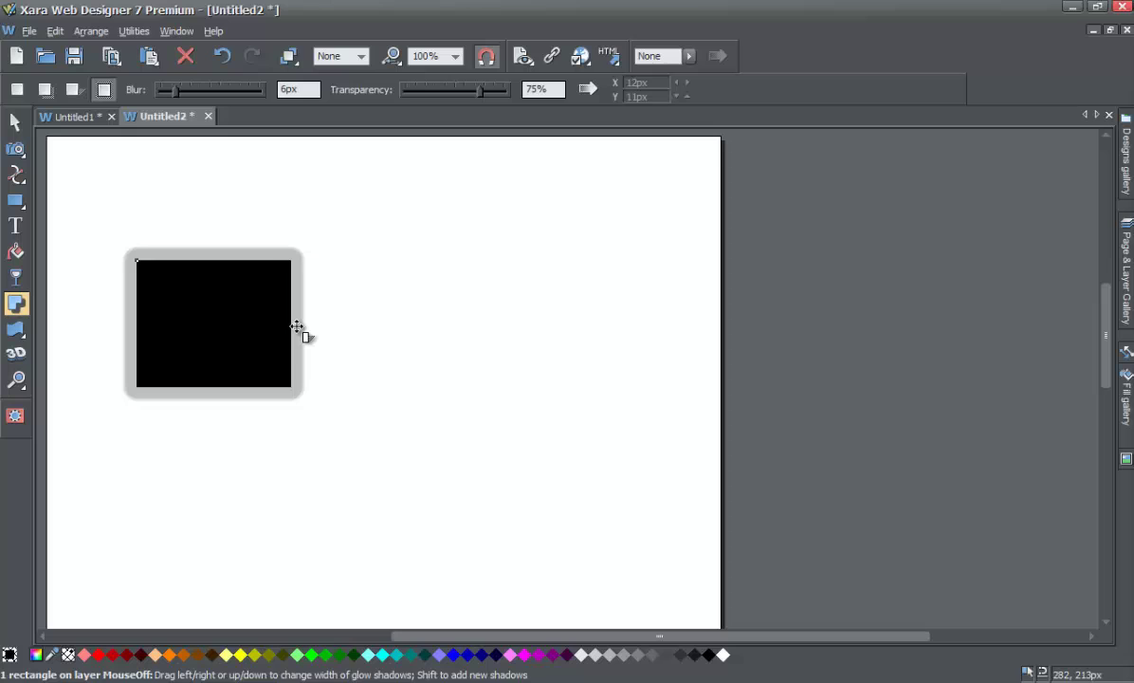
{"action": "left_click_drag", "start_coordinate": [254, 316], "coordinate": [271, 318]}
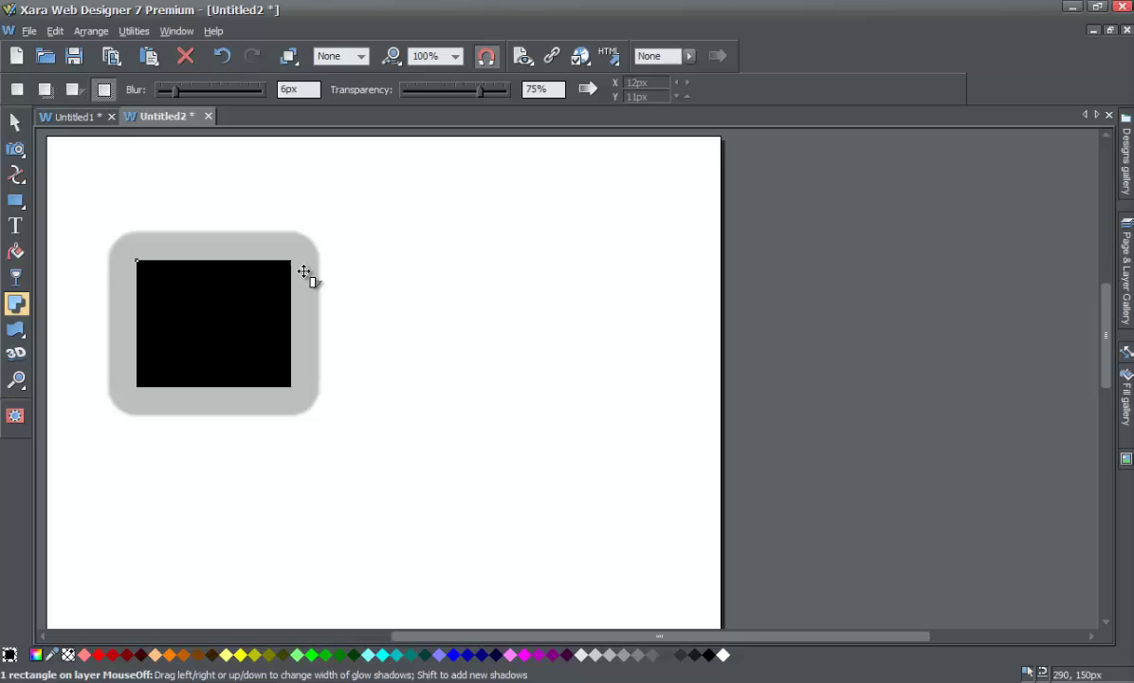
{"action": "mouse_move", "coordinate": [235, 309]}
{"action": "left_mouse_down"}
{"action": "mouse_move", "coordinate": [249, 309]}
{"action": "mouse_move", "coordinate": [239, 309]}
{"action": "left_mouse_up"}
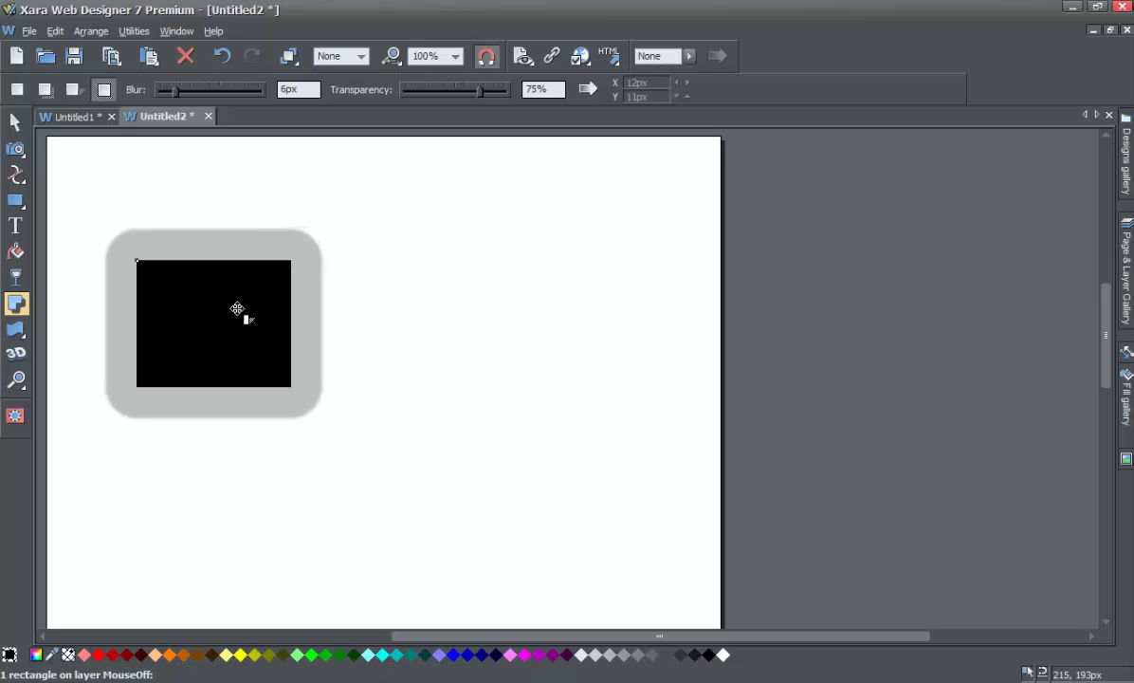
{"action": "left_click", "coordinate": [307, 297]}
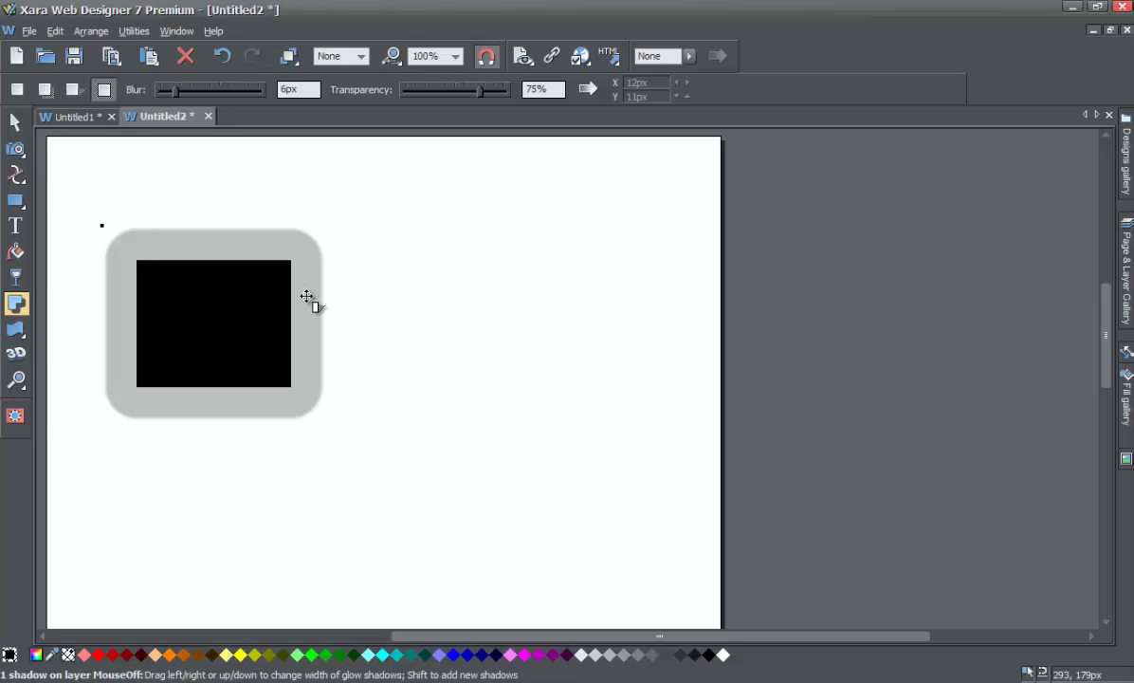
Colour the glow red ff0000, narrow it to a thin border, blur 10.4px
{"action": "left_click", "coordinate": [35, 654]}
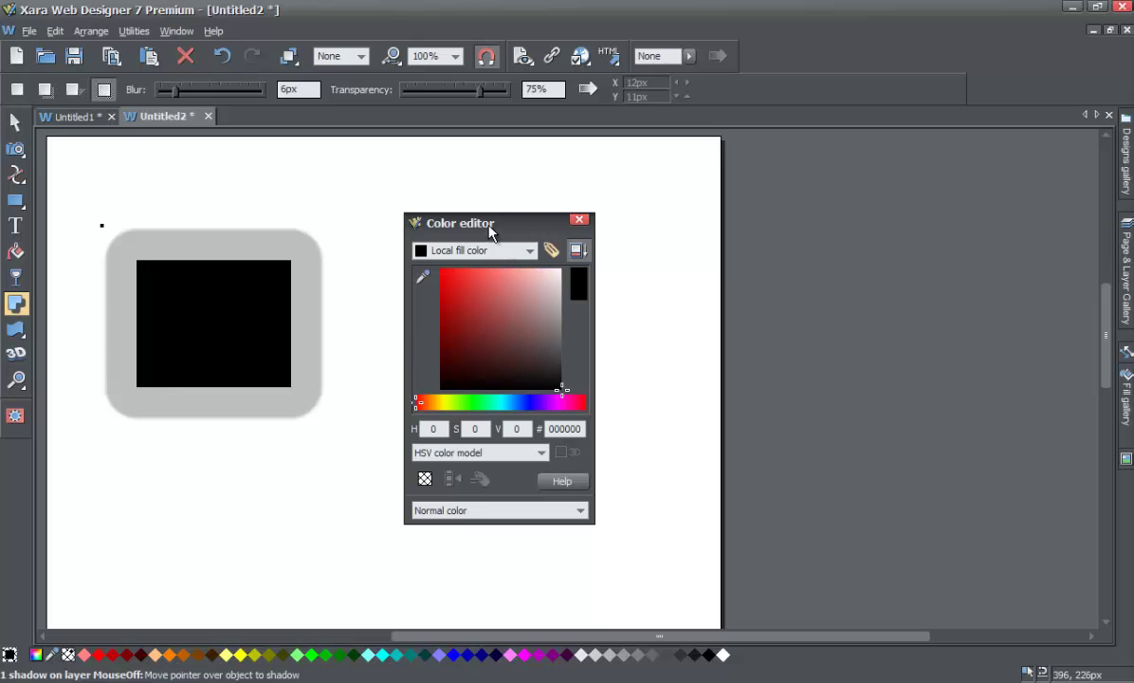
{"action": "mouse_move", "coordinate": [491, 230]}
{"action": "left_mouse_down"}
{"action": "mouse_move", "coordinate": [507, 228]}
{"action": "mouse_move", "coordinate": [477, 213]}
{"action": "left_mouse_up"}
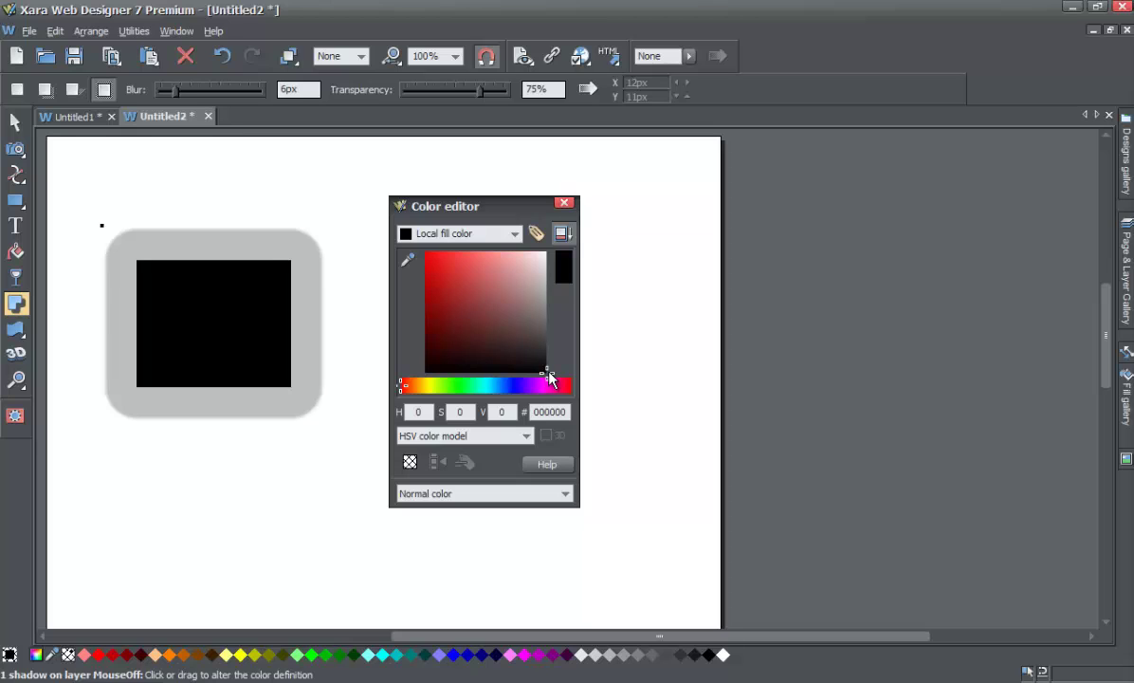
{"action": "left_click_drag", "start_coordinate": [540, 372], "coordinate": [417, 249]}
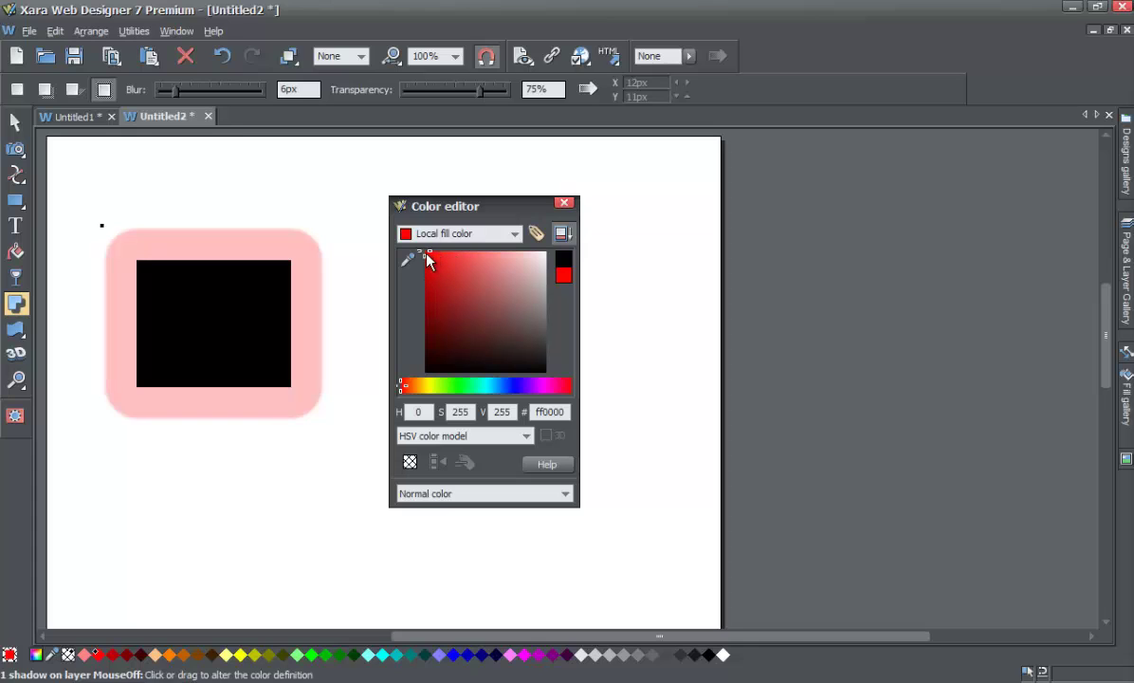
{"action": "mouse_move", "coordinate": [405, 389]}
{"action": "left_mouse_down"}
{"action": "mouse_move", "coordinate": [421, 385]}
{"action": "mouse_move", "coordinate": [397, 385]}
{"action": "left_mouse_up"}
{"action": "left_click_drag", "start_coordinate": [429, 214], "coordinate": [491, 220]}
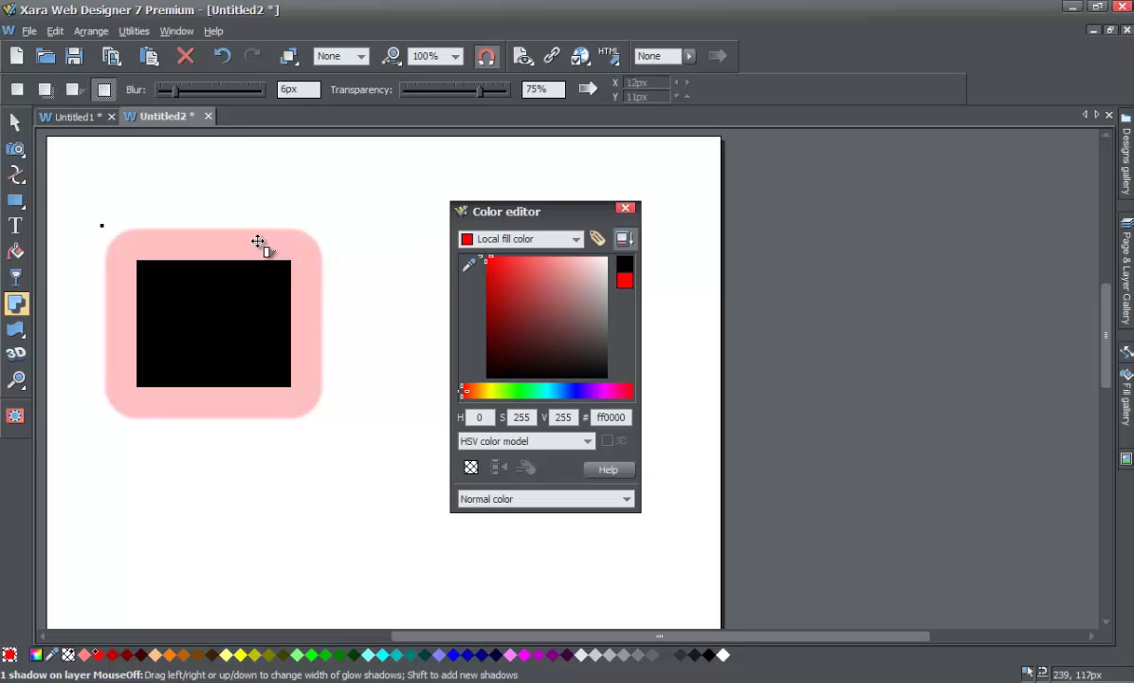
{"action": "left_click_drag", "start_coordinate": [251, 242], "coordinate": [251, 264]}
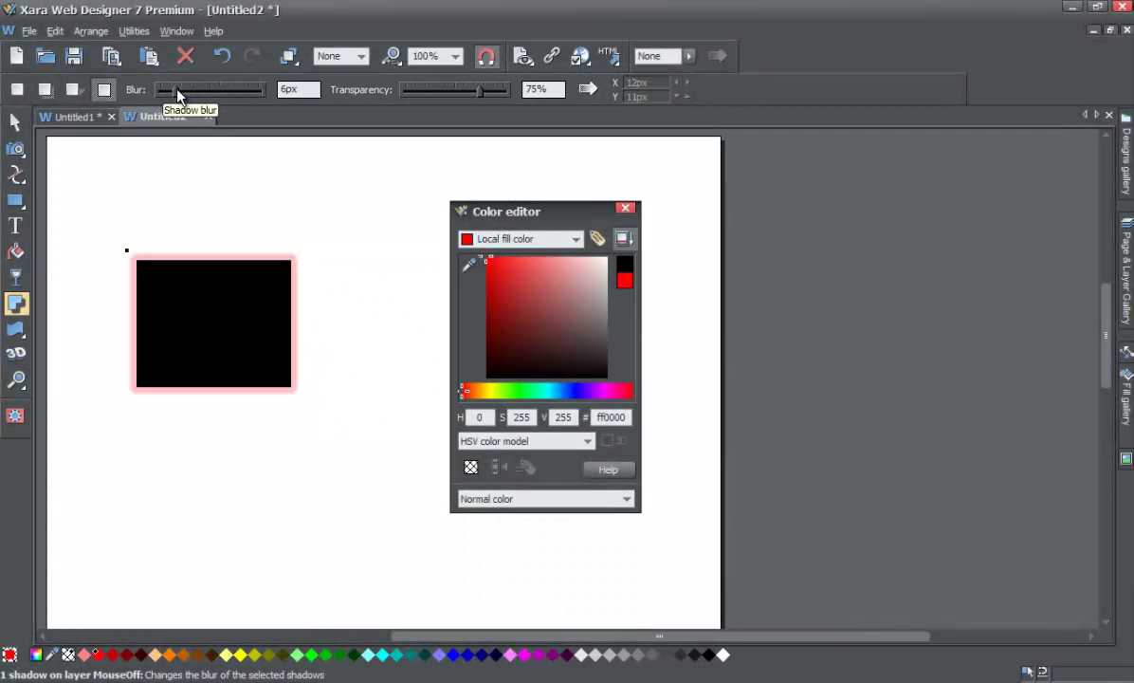
{"action": "left_click_drag", "start_coordinate": [177, 89], "coordinate": [190, 90]}
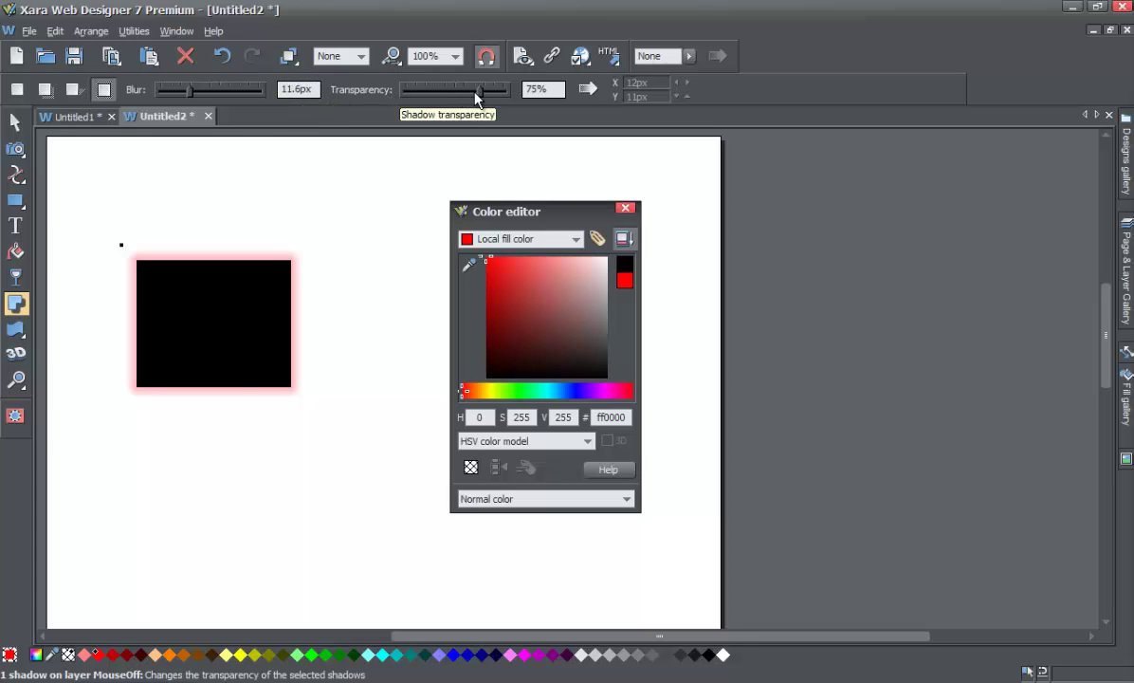
Lower the red glow's transparency to about 28% and increase its blur to 17.6px
{"action": "left_click_drag", "start_coordinate": [475, 91], "coordinate": [447, 92]}
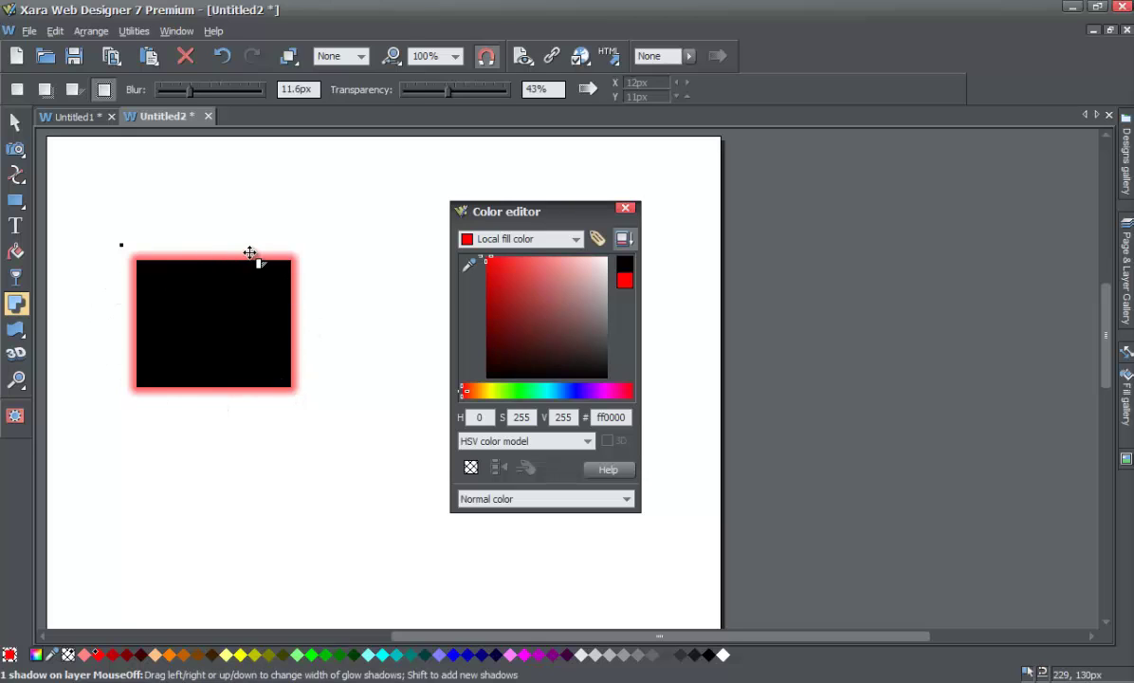
{"action": "left_click_drag", "start_coordinate": [191, 92], "coordinate": [204, 94]}
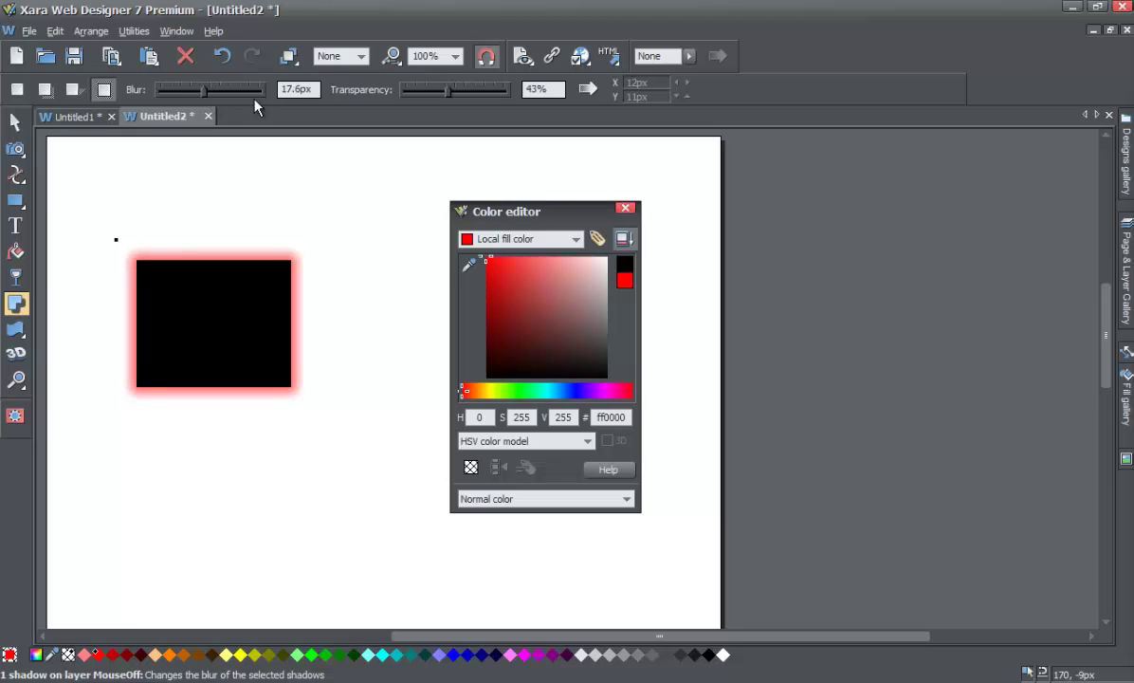
{"action": "left_click_drag", "start_coordinate": [447, 93], "coordinate": [436, 97]}
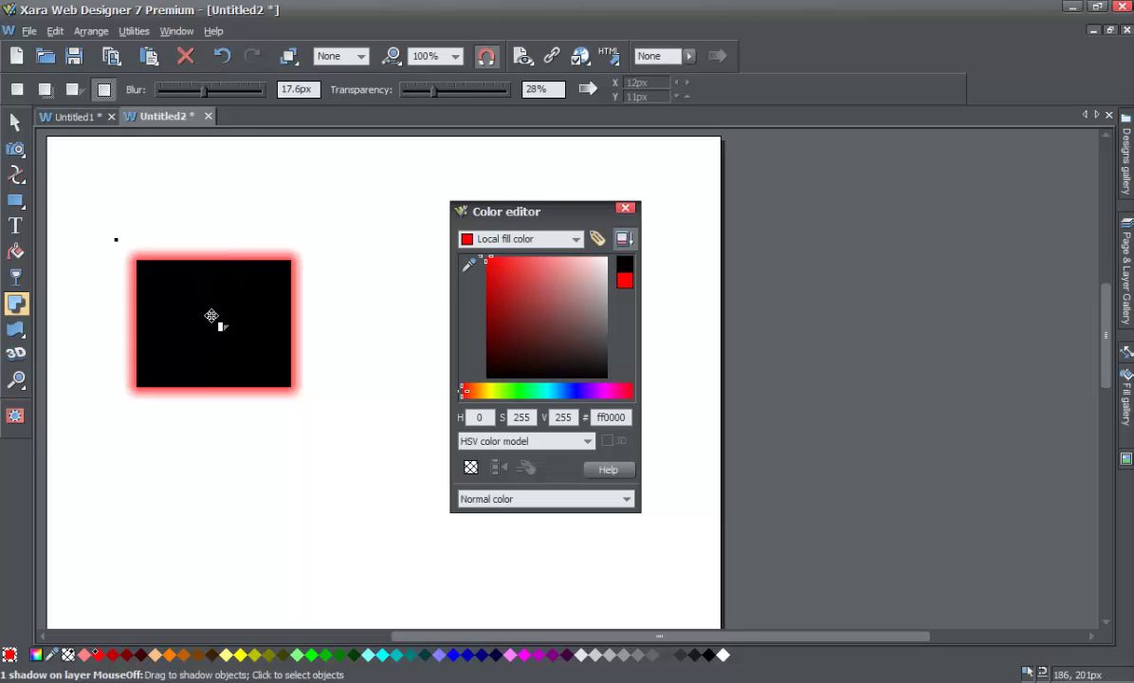
Undo ten shadow changes until the grey slanted floor shadow returns
{"action": "left_click", "coordinate": [222, 56]}
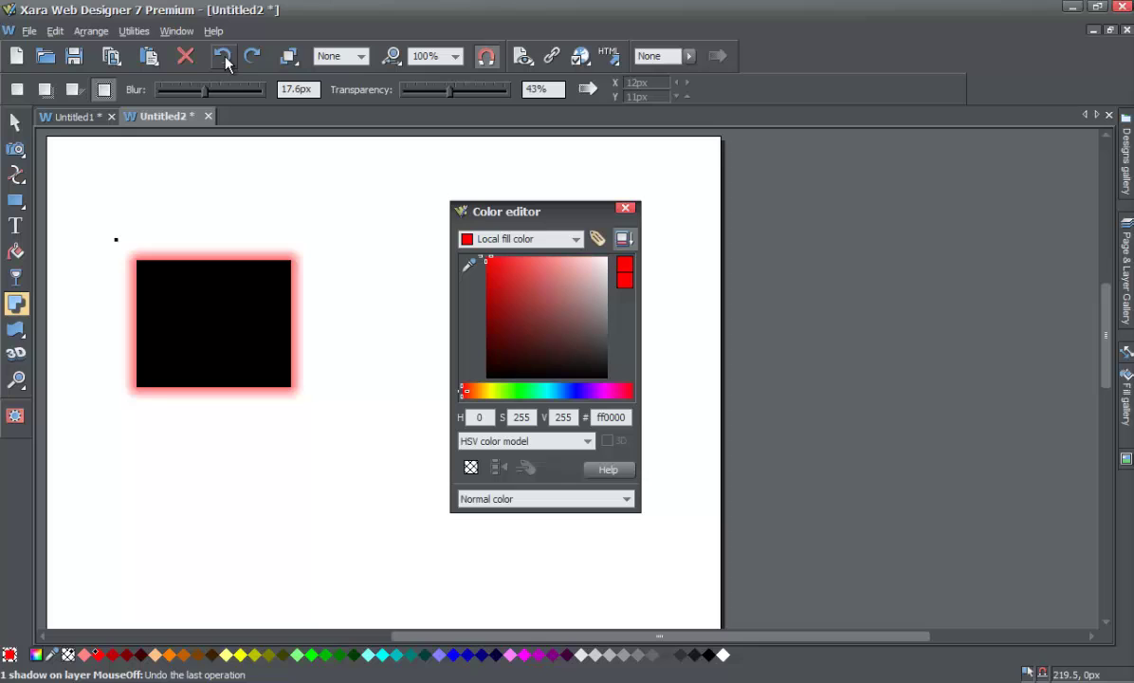
{"action": "left_click", "coordinate": [222, 56]}
{"action": "left_click", "coordinate": [222, 55]}
{"action": "left_click", "coordinate": [221, 56]}
{"action": "left_click", "coordinate": [224, 59]}
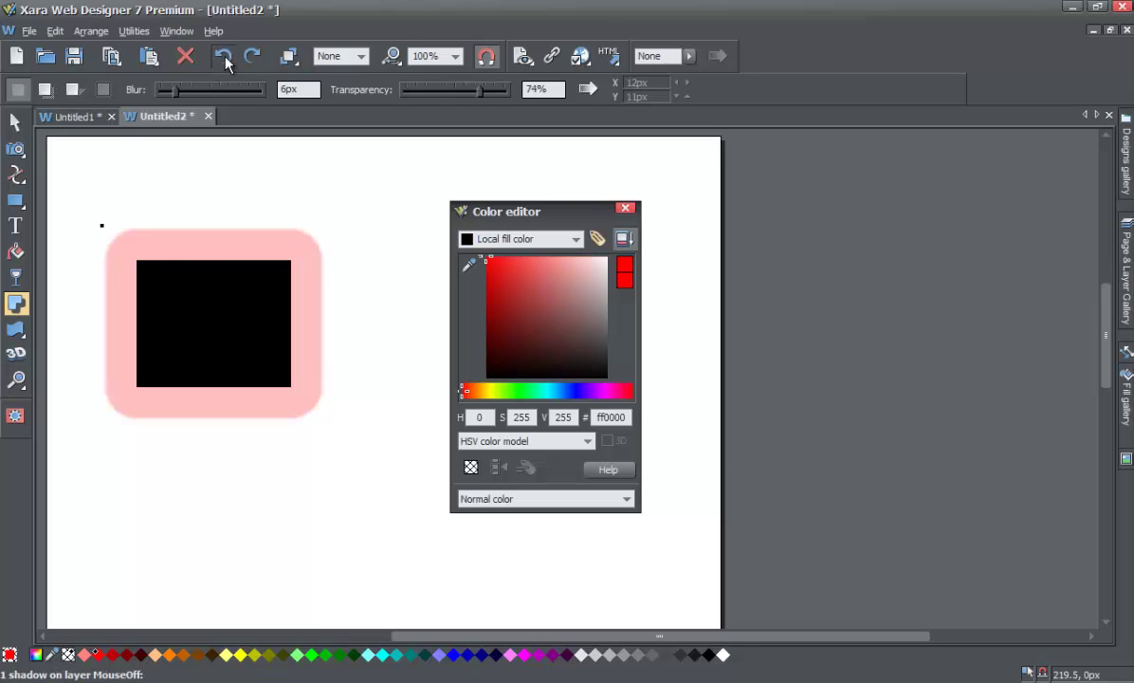
{"action": "left_click", "coordinate": [225, 58]}
{"action": "left_click", "coordinate": [225, 59]}
{"action": "left_click", "coordinate": [224, 59]}
{"action": "left_click", "coordinate": [224, 58]}
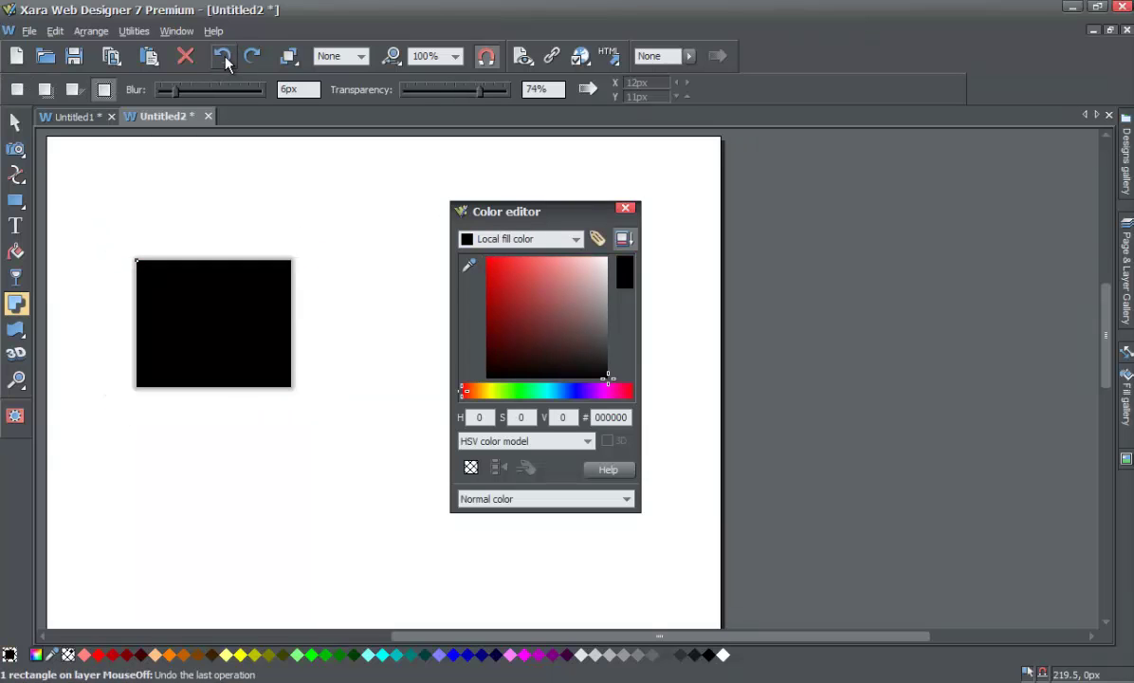
{"action": "left_click", "coordinate": [225, 59]}
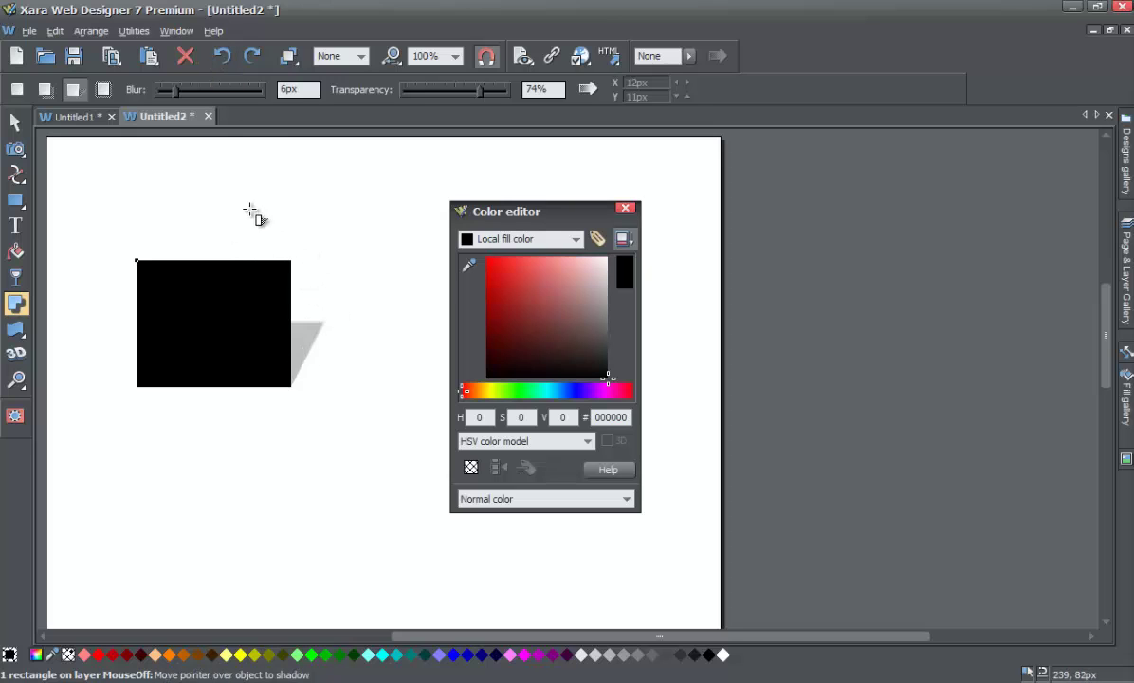
Delete the shadowed square and draw a new 187 by 145 px black rectangle
{"action": "left_click", "coordinate": [15, 123]}
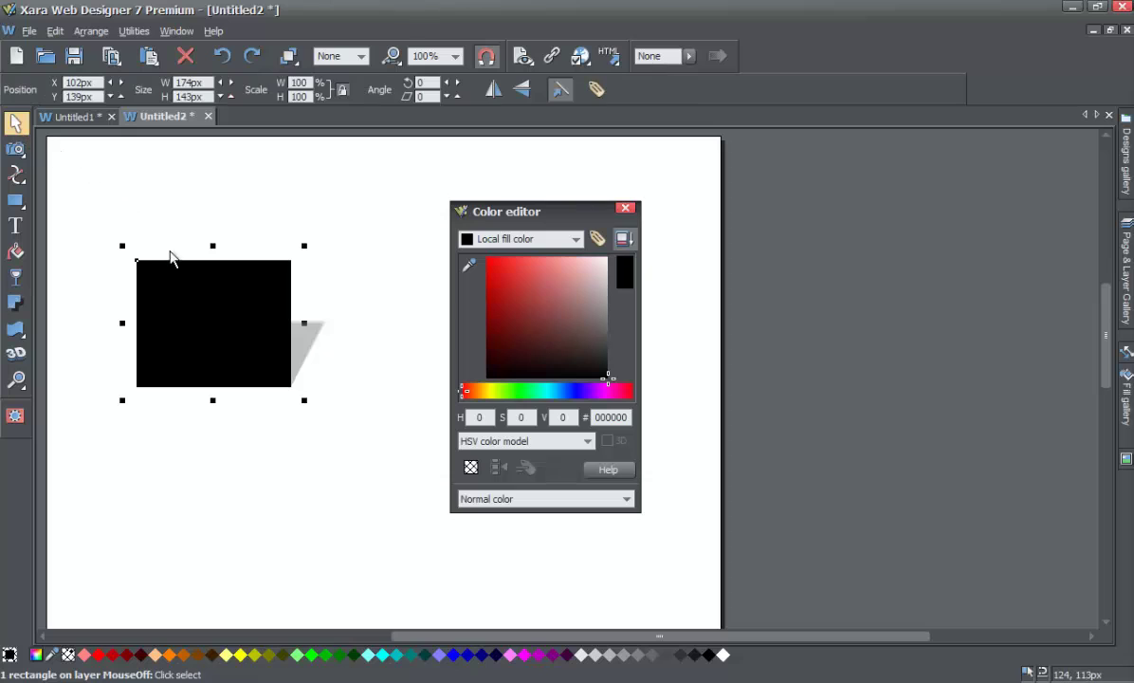
{"action": "key", "text": "Delete"}
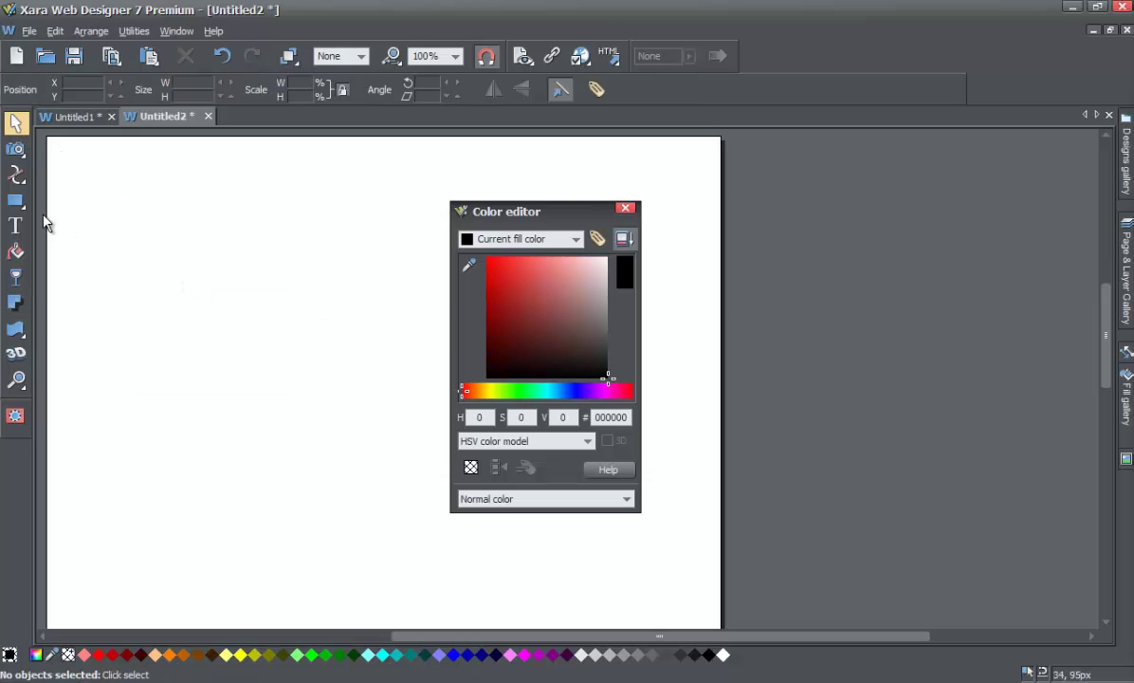
{"action": "left_click", "coordinate": [15, 201]}
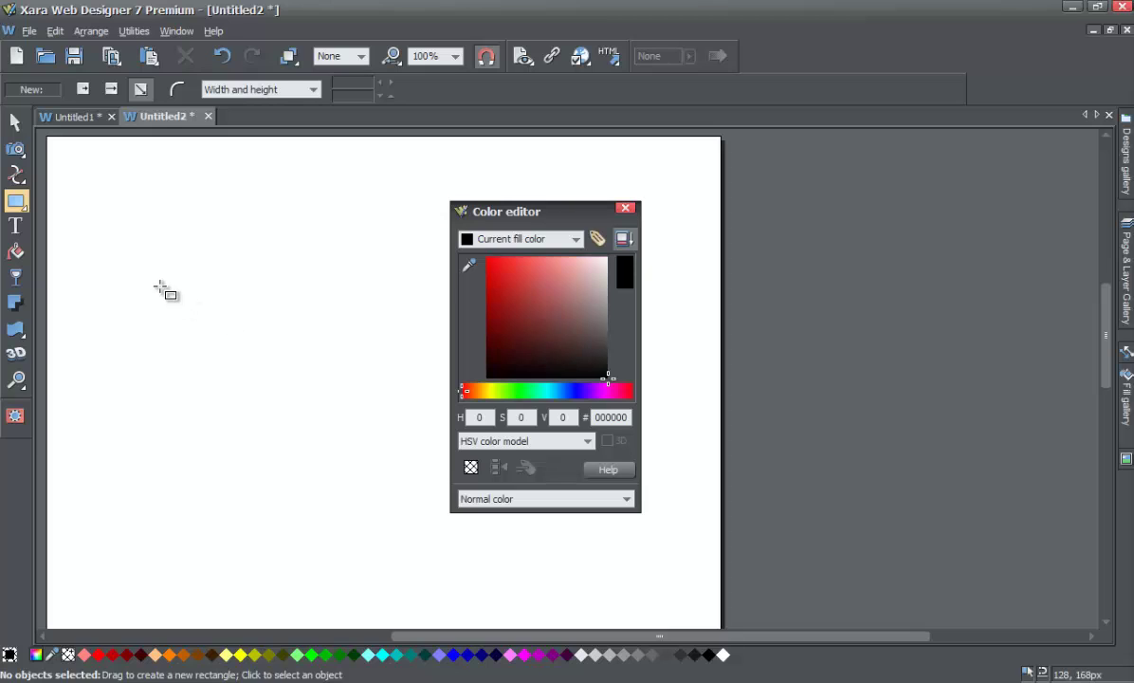
{"action": "left_click_drag", "start_coordinate": [115, 258], "coordinate": [281, 387]}
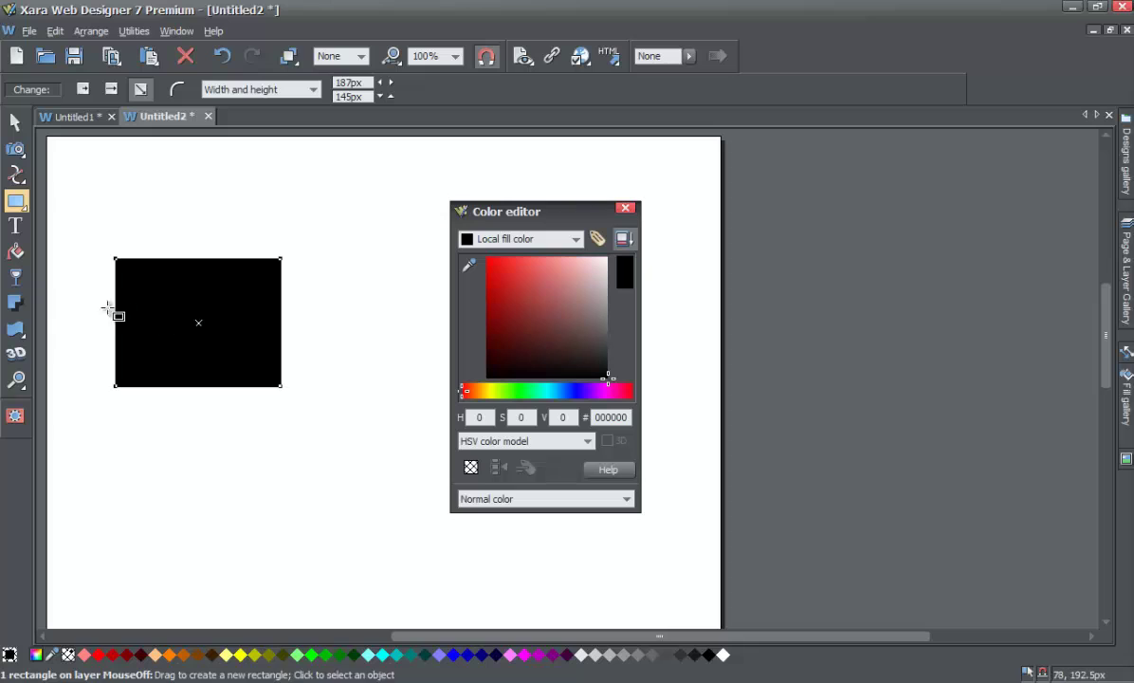
Add a wall shadow to the black rectangle and drag it down and to the right
{"action": "left_click", "coordinate": [15, 303]}
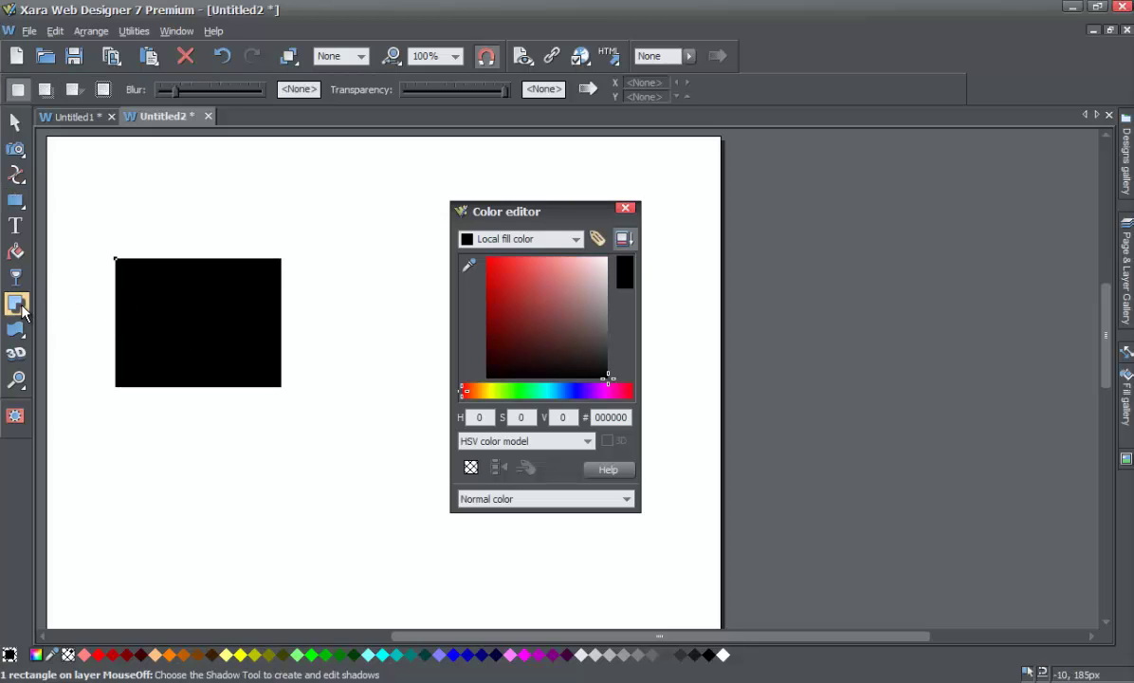
{"action": "left_click", "coordinate": [46, 90]}
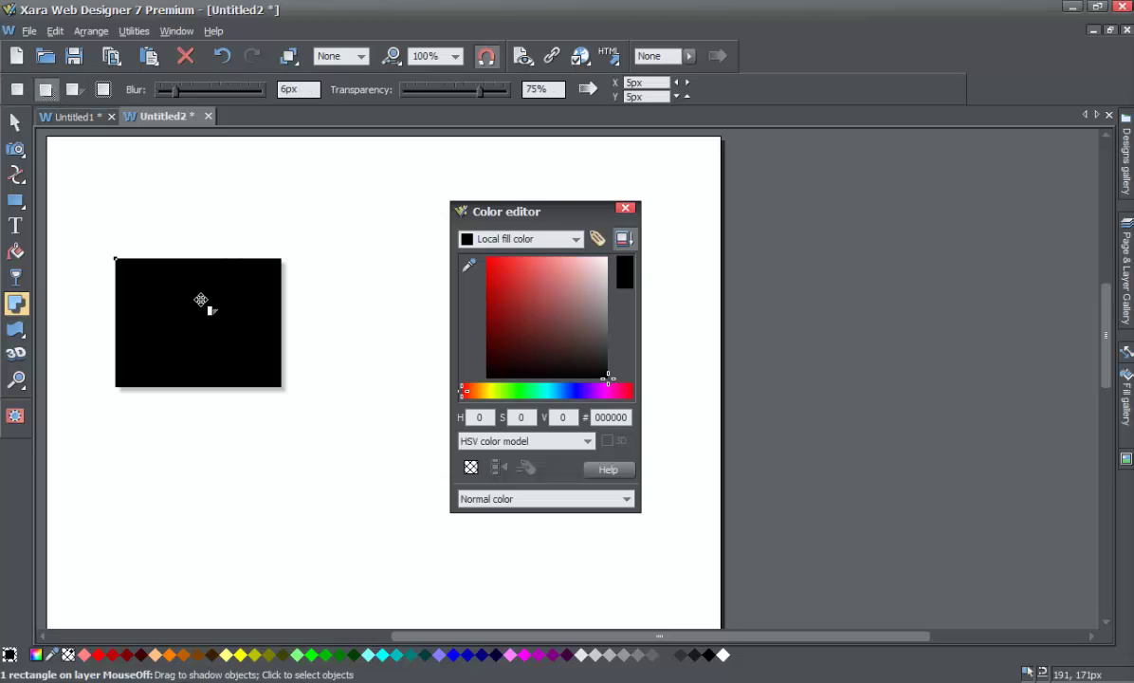
{"action": "left_click_drag", "start_coordinate": [190, 305], "coordinate": [210, 328]}
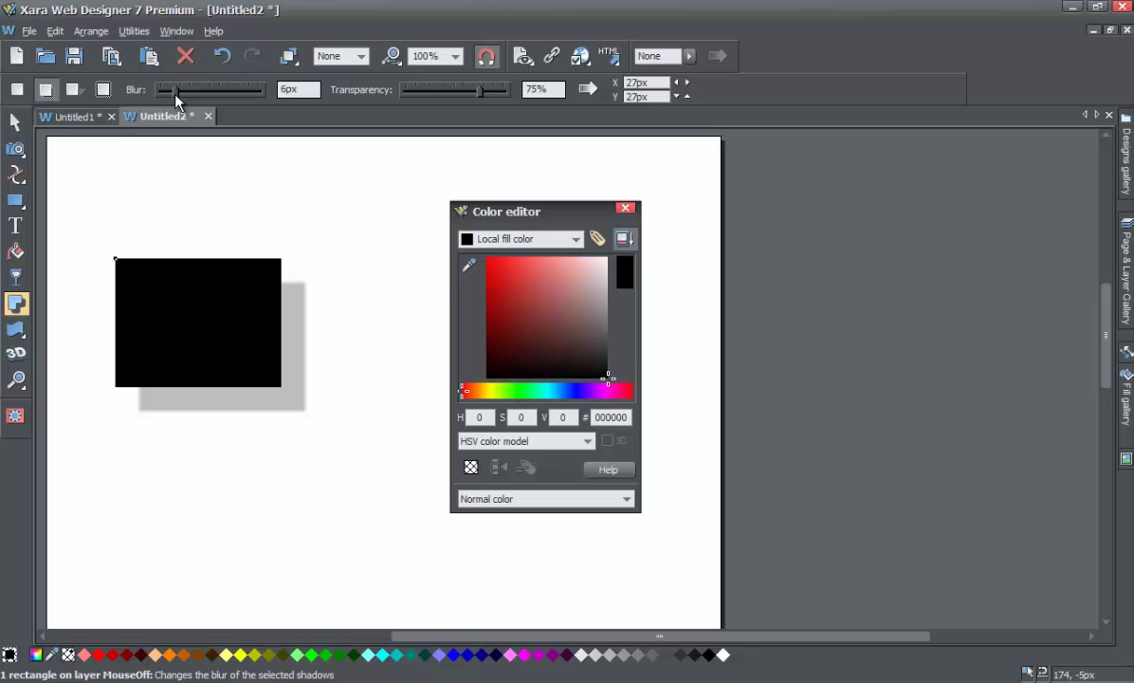
Give the shadow 18px blur and 19% transparency, then pull it to a 2px by 4px offset
{"action": "left_click_drag", "start_coordinate": [175, 97], "coordinate": [205, 98]}
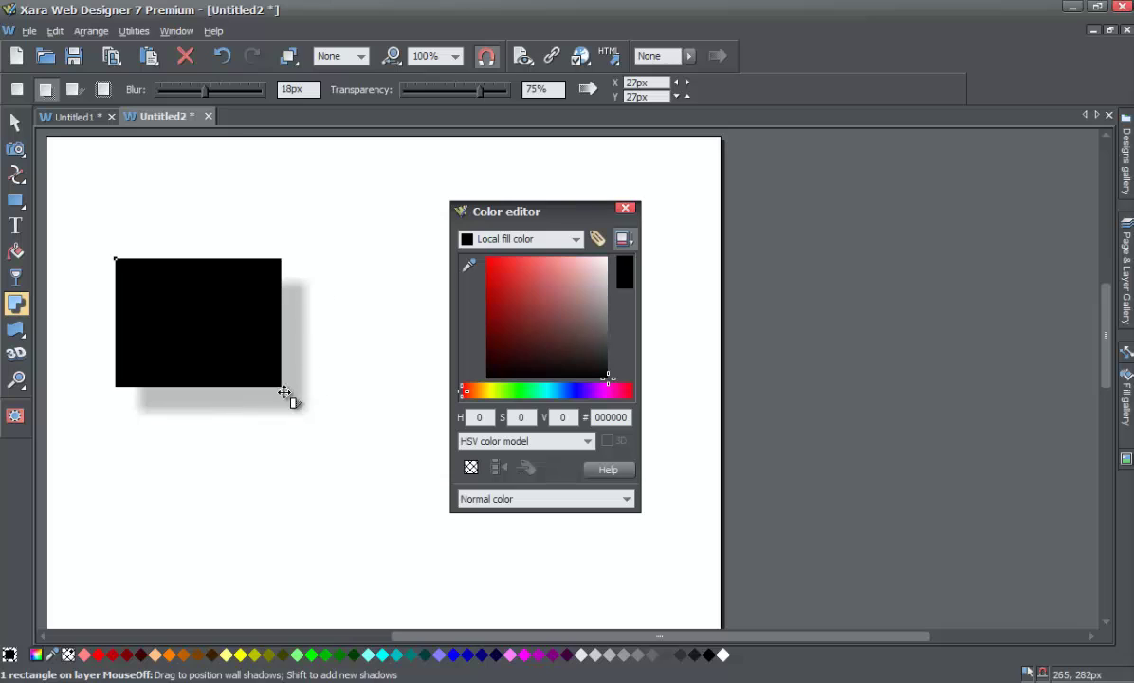
{"action": "mouse_move", "coordinate": [479, 95]}
{"action": "left_mouse_down"}
{"action": "mouse_move", "coordinate": [423, 93]}
{"action": "mouse_move", "coordinate": [479, 95]}
{"action": "left_mouse_up"}
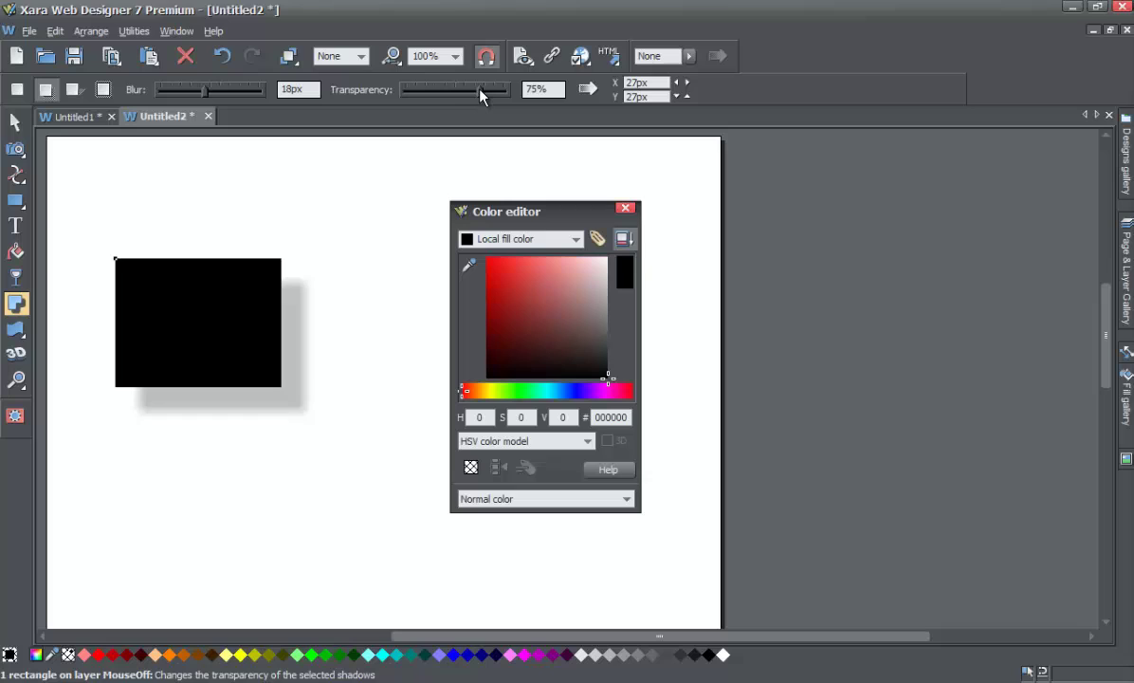
{"action": "left_click_drag", "start_coordinate": [480, 96], "coordinate": [424, 90]}
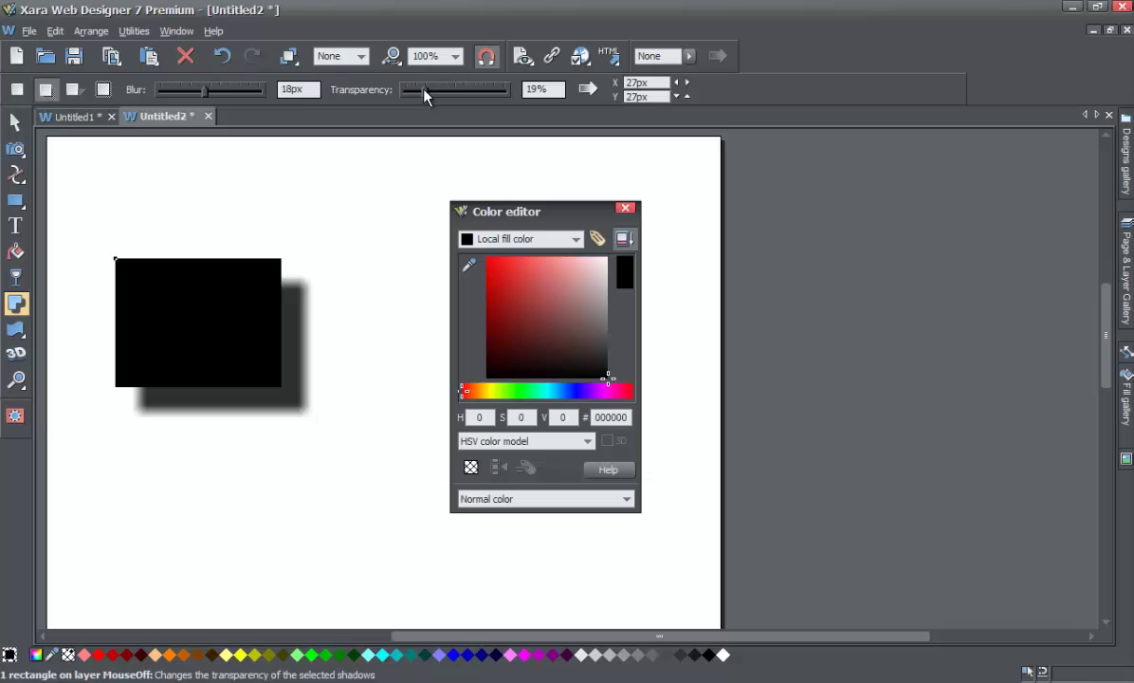
{"action": "left_click_drag", "start_coordinate": [230, 302], "coordinate": [213, 285]}
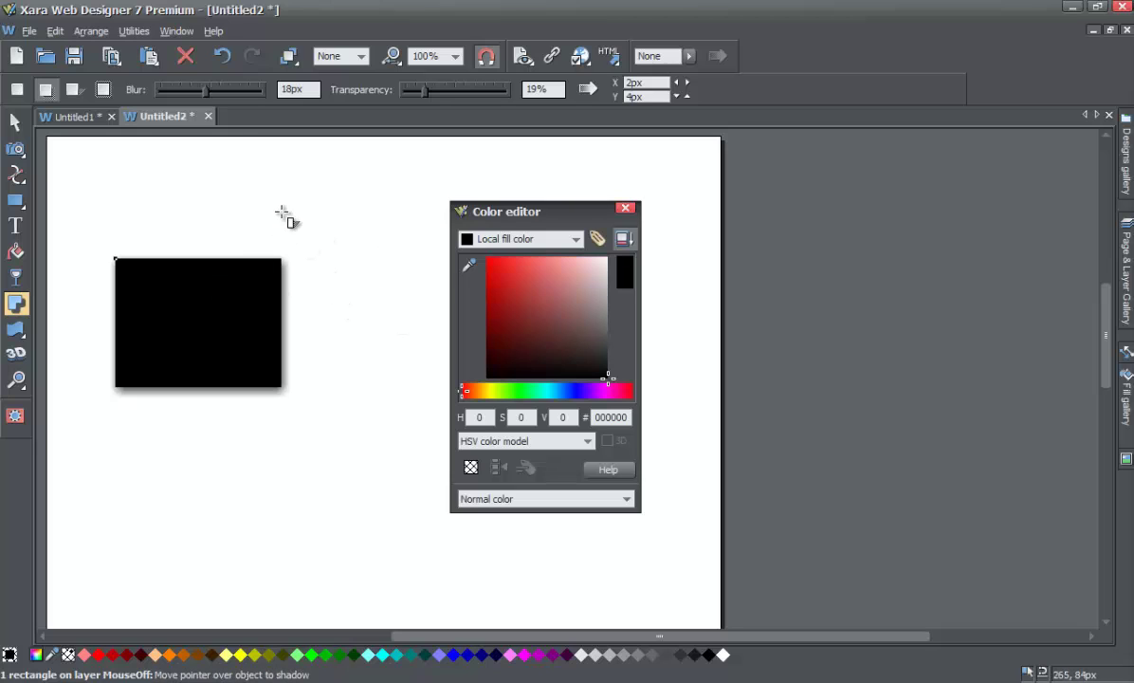
Switch the rectangle's shadow to a floor shadow slanting back from its right side
{"action": "left_click", "coordinate": [74, 90]}
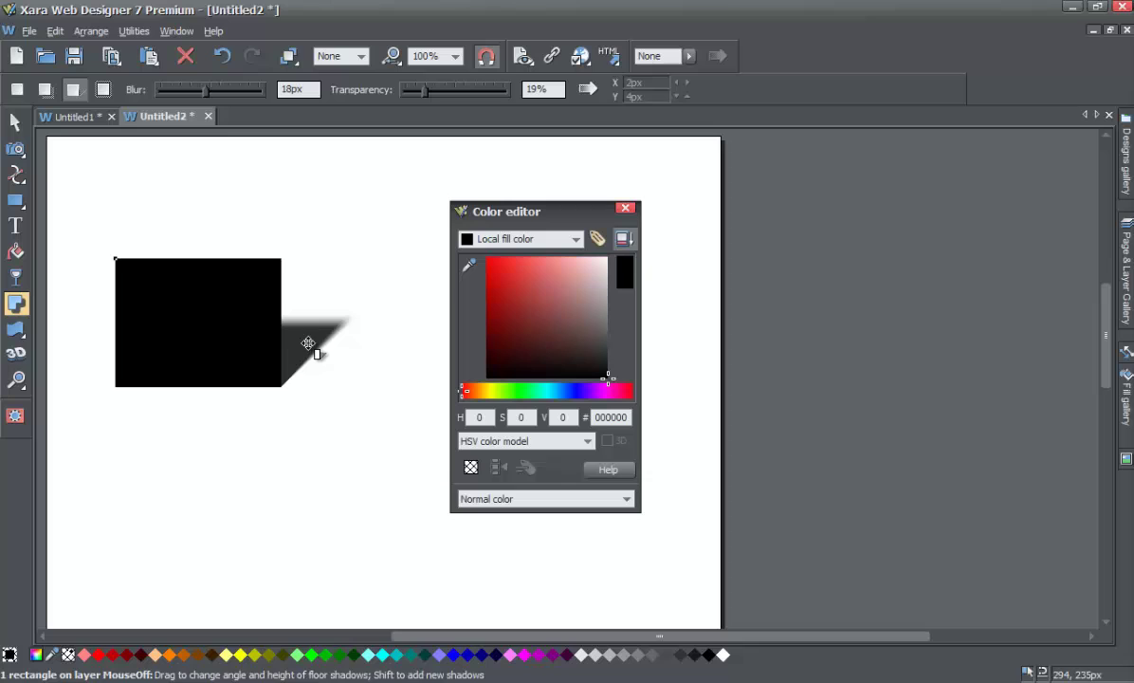
Replace the floor shadow with a soft glow surrounding the rectangle's edges
{"action": "left_click", "coordinate": [104, 90]}
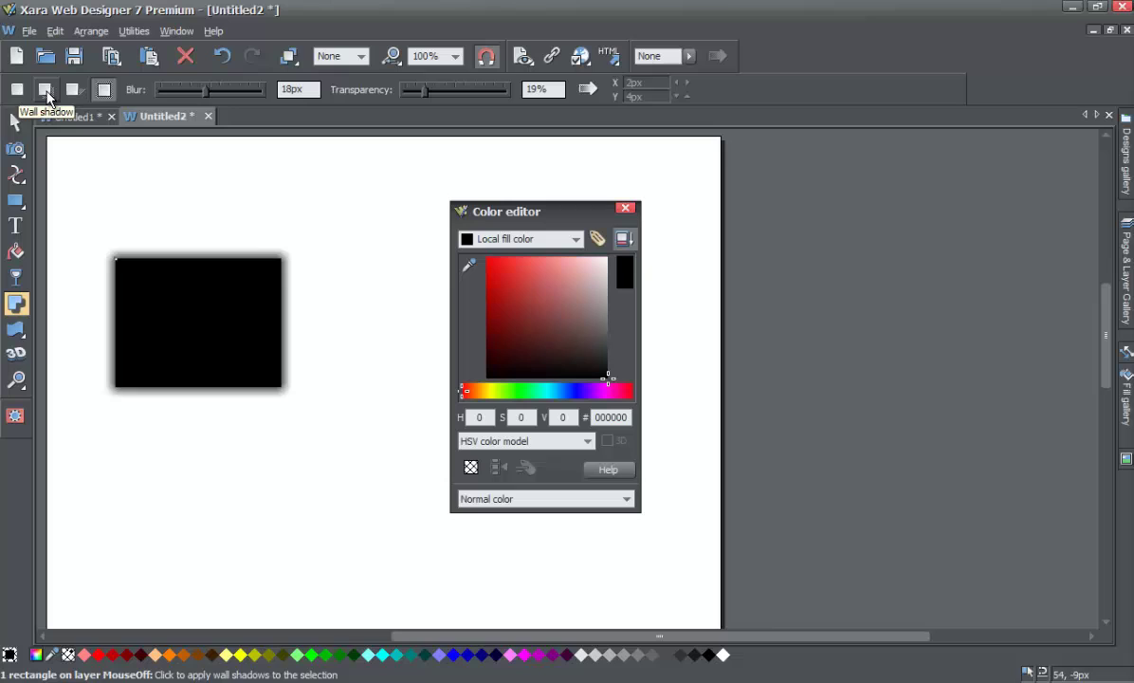
Restore the wall shadow and nudge its X offset to 8px
{"action": "left_click", "coordinate": [46, 91]}
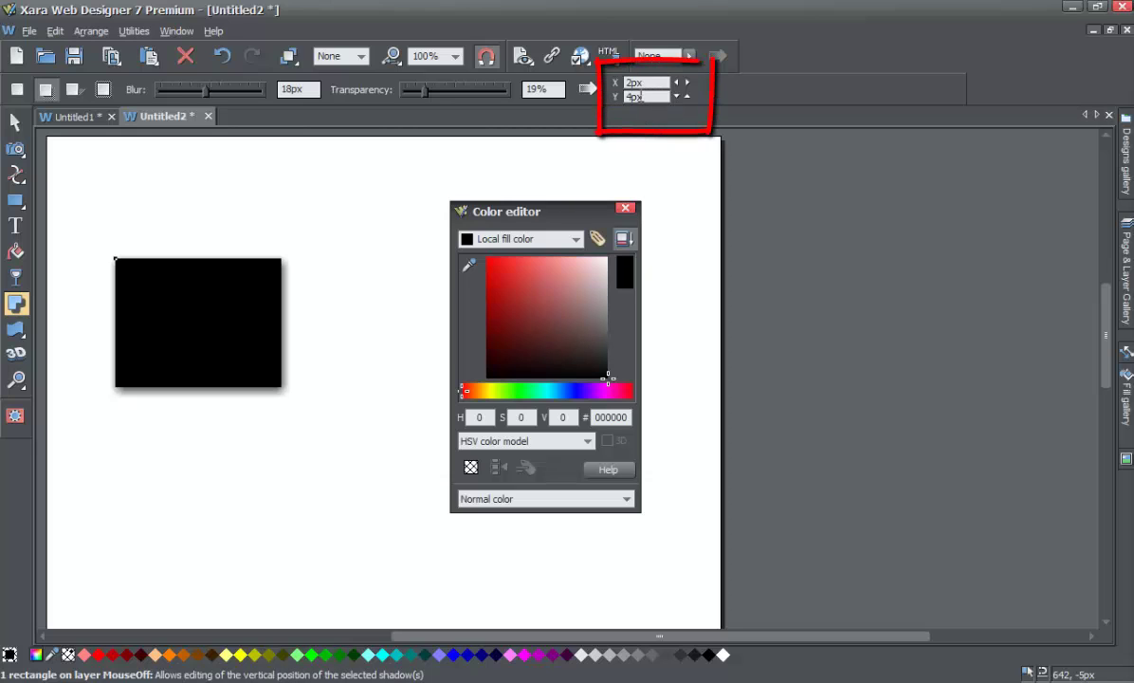
{"action": "left_click", "coordinate": [688, 83]}
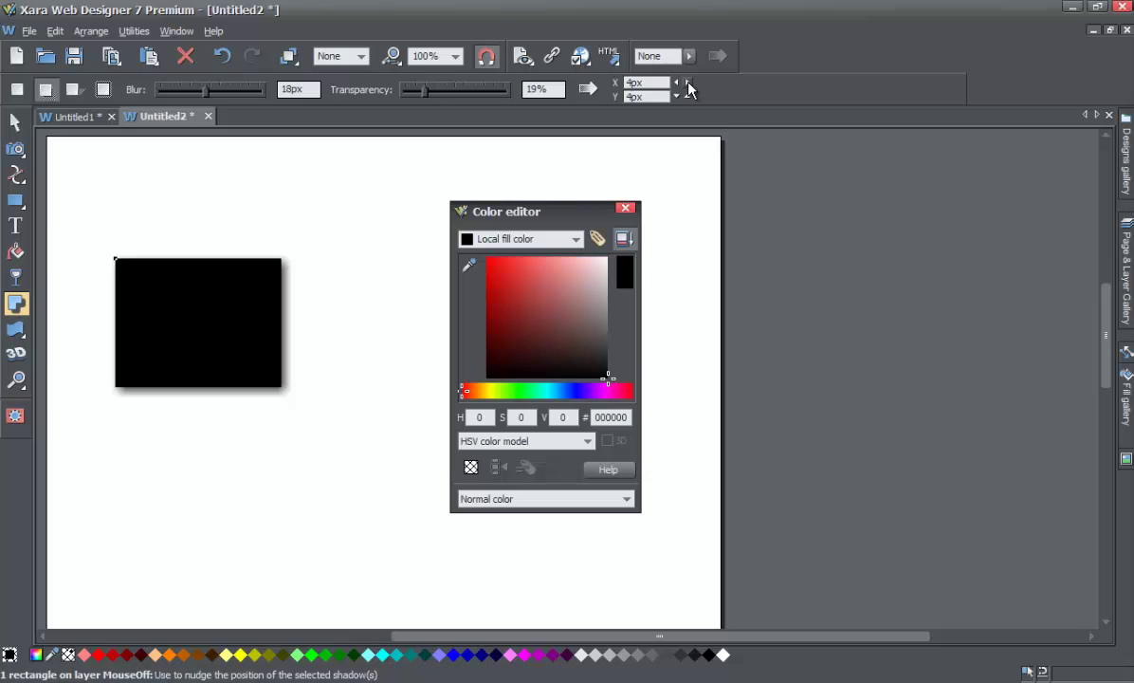
{"action": "left_click", "coordinate": [688, 82]}
{"action": "left_click", "coordinate": [689, 83]}
{"action": "left_click", "coordinate": [688, 82]}
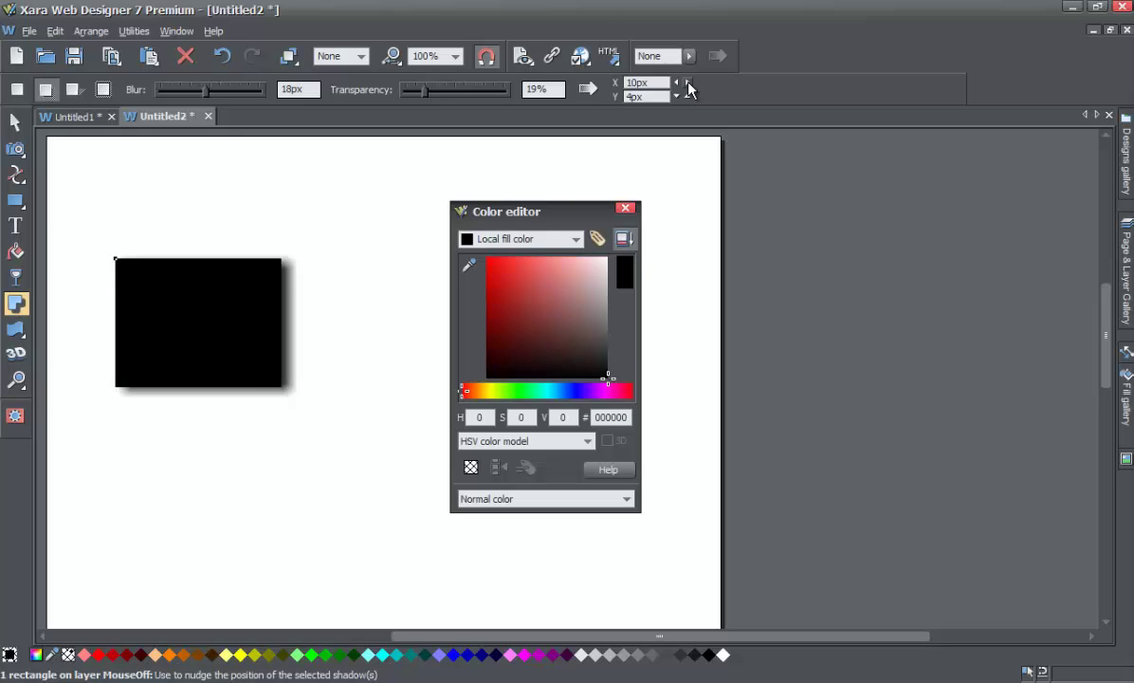
{"action": "left_click", "coordinate": [688, 83]}
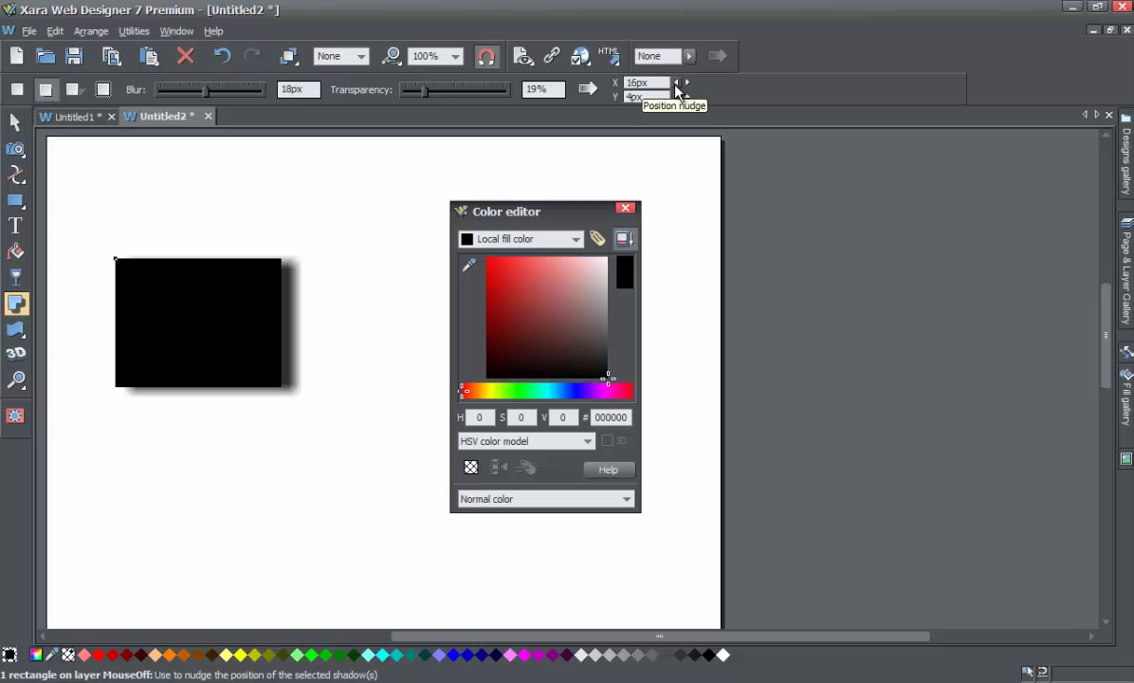
{"action": "left_click", "coordinate": [689, 82]}
{"action": "left_click", "coordinate": [675, 82]}
{"action": "left_click", "coordinate": [676, 83]}
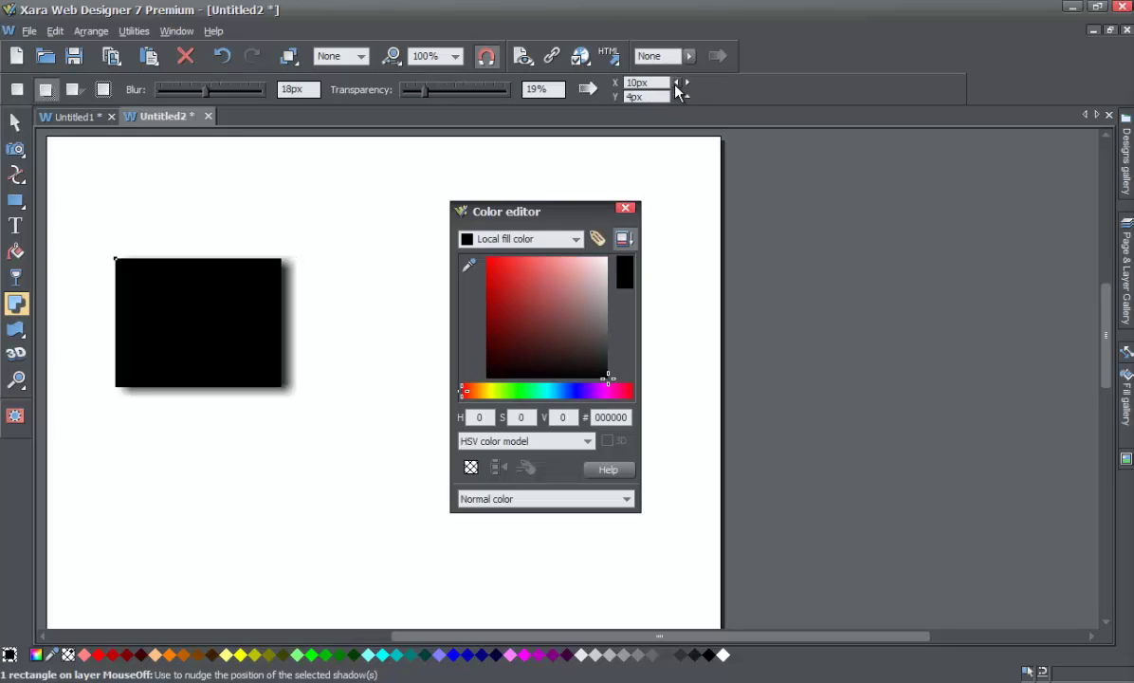
{"action": "left_click", "coordinate": [675, 83]}
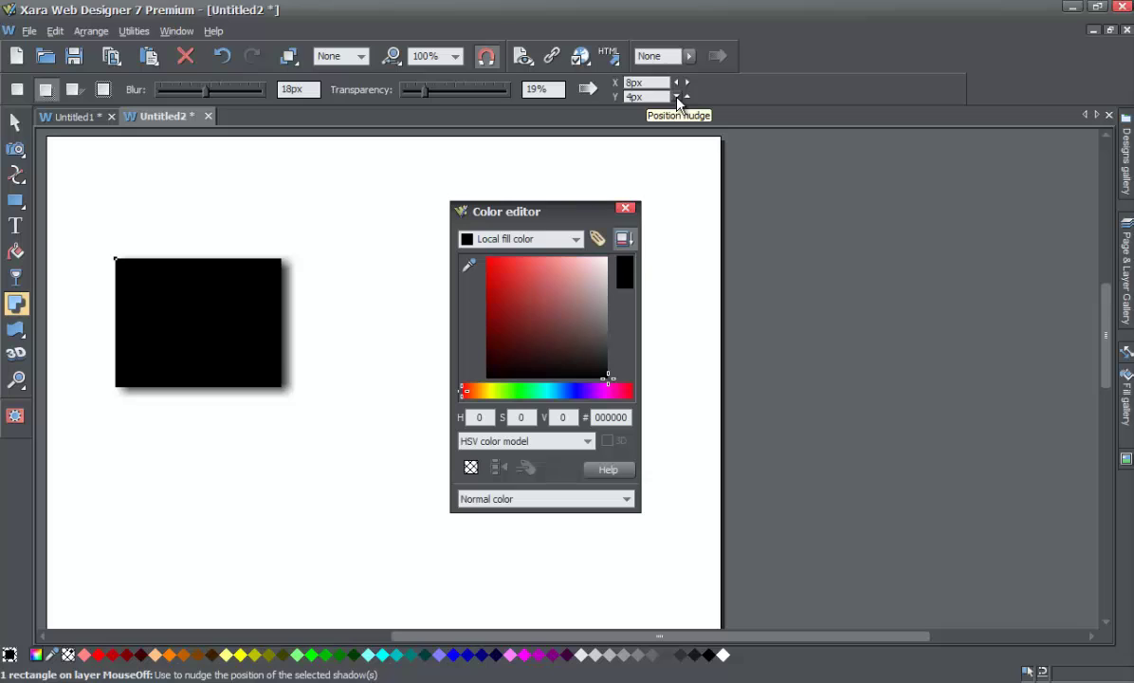
Nudge the shadow's Y offset down, then back up until it reads -6px
{"action": "left_click", "coordinate": [678, 97]}
{"action": "left_click", "coordinate": [677, 98]}
{"action": "left_click", "coordinate": [677, 97]}
{"action": "left_click", "coordinate": [678, 97]}
{"action": "left_click", "coordinate": [677, 98]}
{"action": "left_click", "coordinate": [677, 97]}
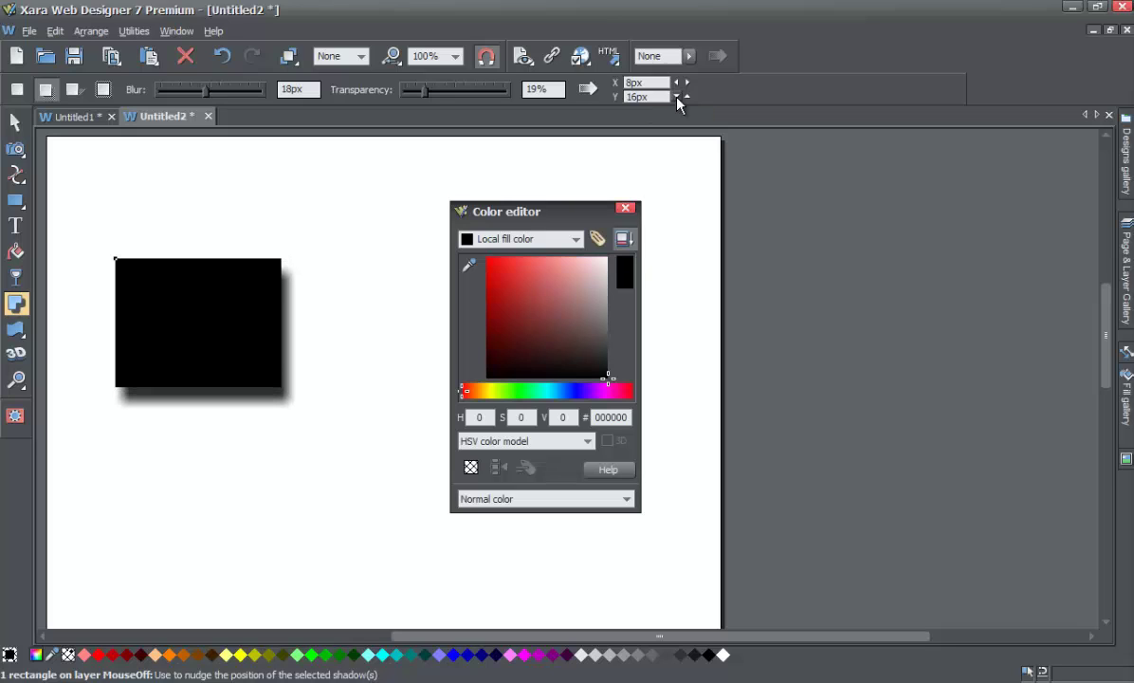
{"action": "left_click", "coordinate": [677, 97]}
{"action": "left_click", "coordinate": [678, 98]}
{"action": "left_click", "coordinate": [677, 97]}
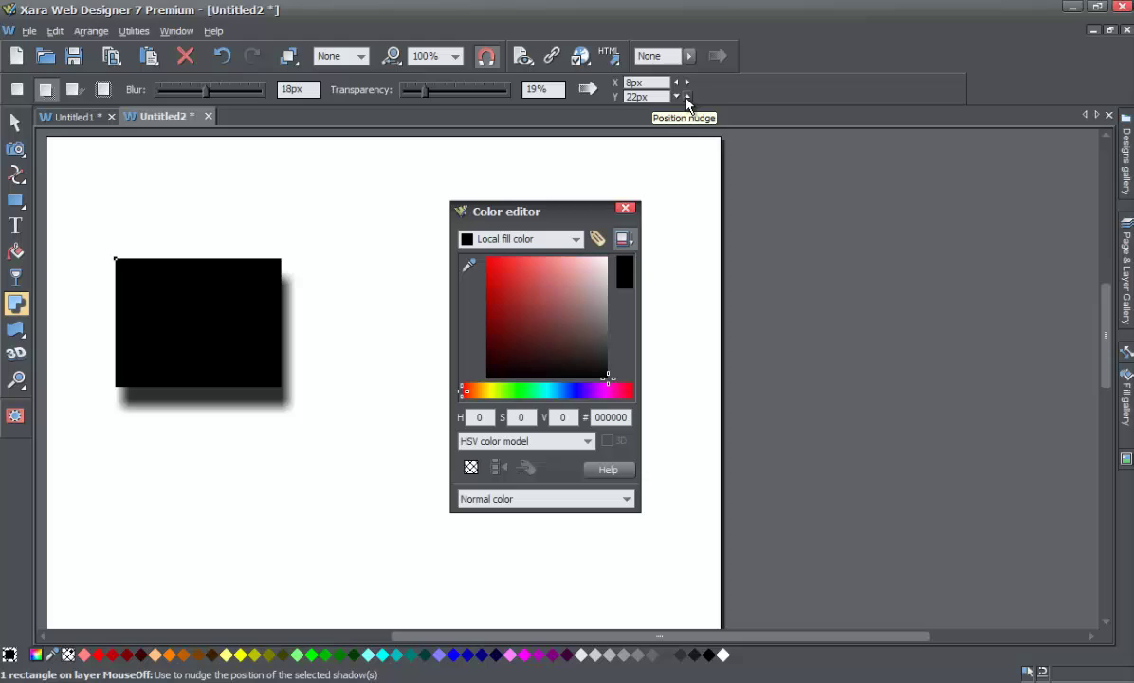
{"action": "left_click", "coordinate": [686, 97]}
{"action": "left_click", "coordinate": [687, 98]}
{"action": "left_click", "coordinate": [687, 98]}
{"action": "left_click", "coordinate": [687, 98]}
{"action": "left_click", "coordinate": [687, 97]}
{"action": "left_click", "coordinate": [687, 98]}
{"action": "left_click", "coordinate": [687, 98]}
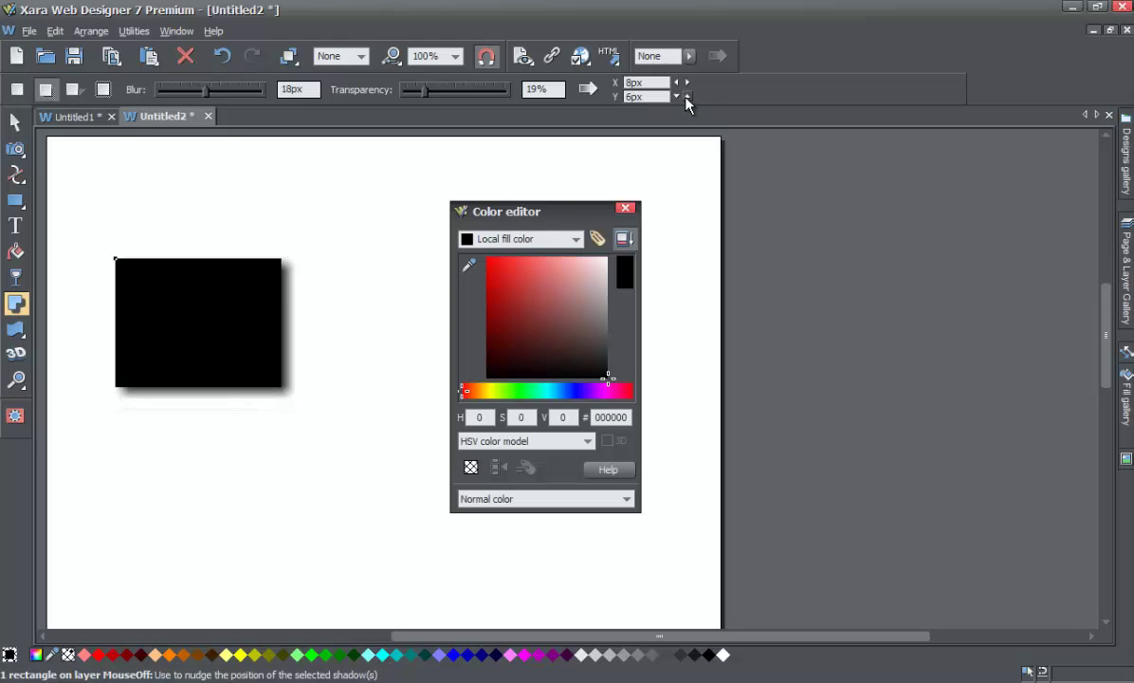
{"action": "left_click", "coordinate": [686, 98]}
{"action": "left_click", "coordinate": [686, 98]}
{"action": "left_click", "coordinate": [687, 98]}
{"action": "left_click", "coordinate": [687, 98]}
{"action": "left_click", "coordinate": [687, 98]}
{"action": "left_click", "coordinate": [686, 97]}
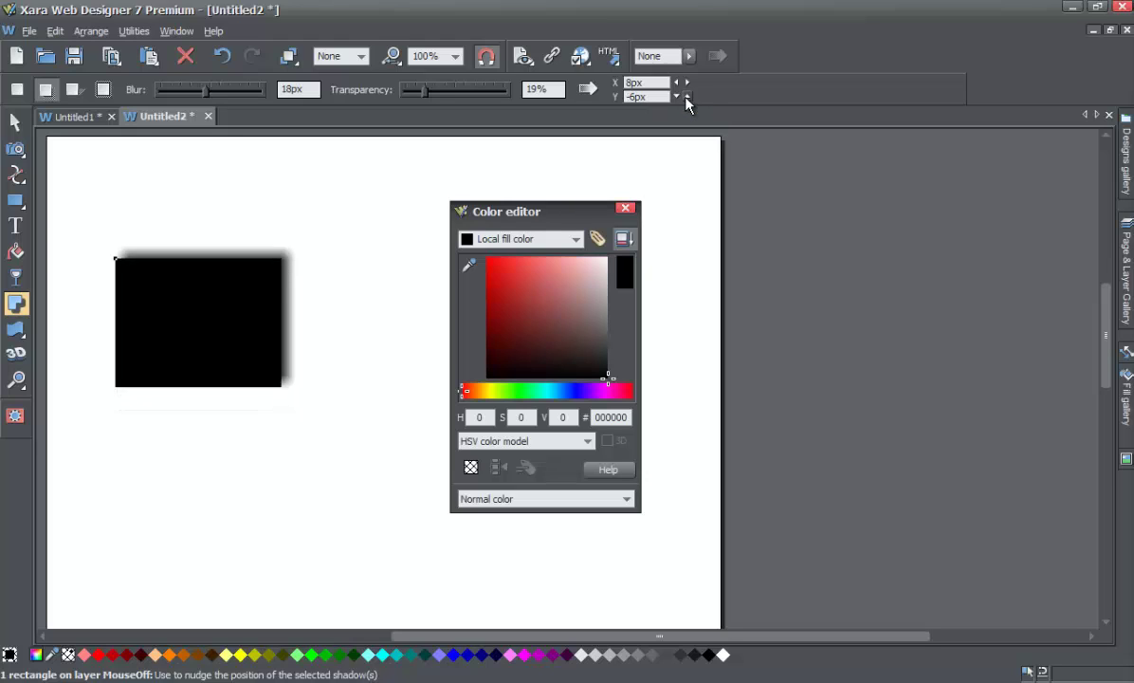
{"action": "left_click", "coordinate": [687, 98]}
{"action": "left_click", "coordinate": [686, 97]}
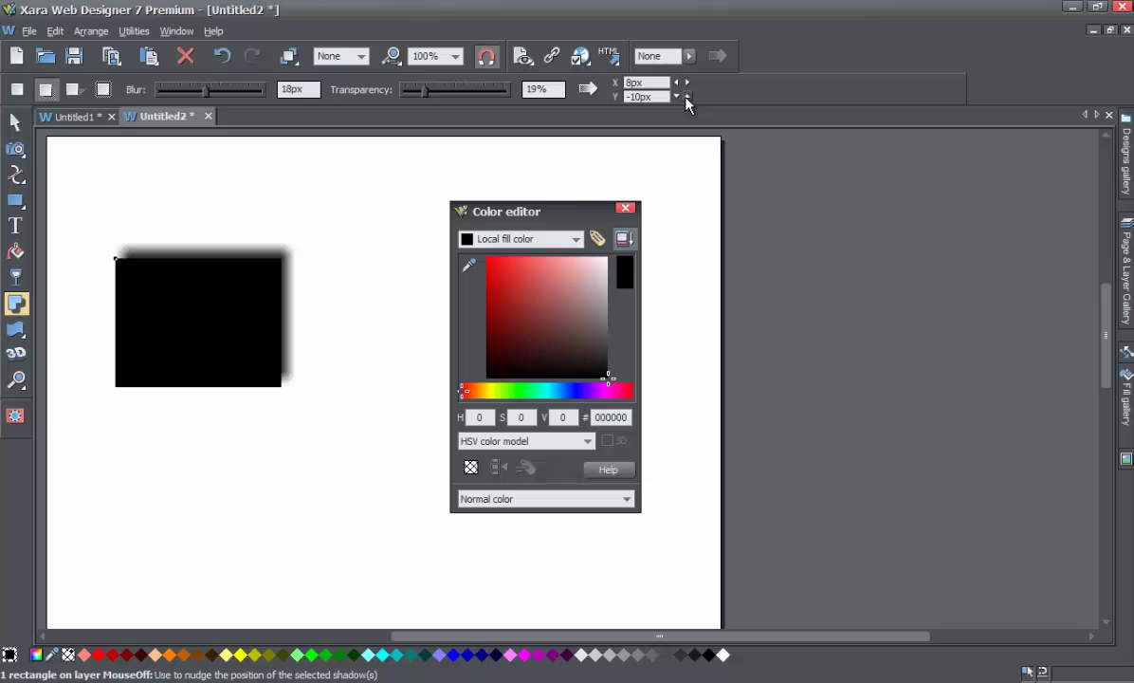